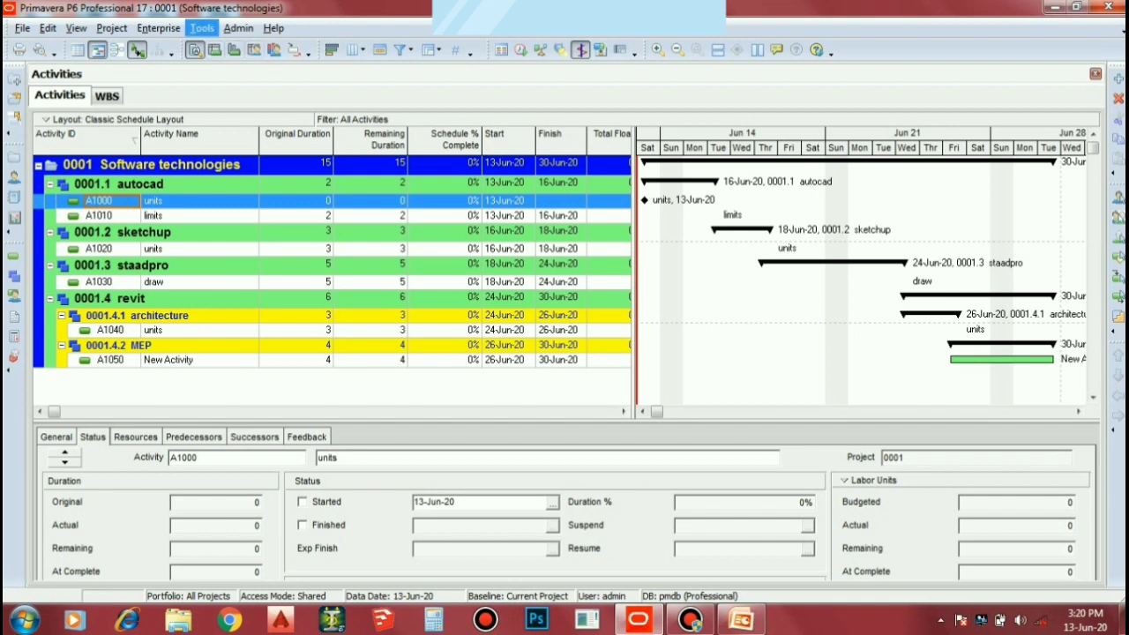
Open the Report Wizard for the Software technologies project.
left_click(202, 28)
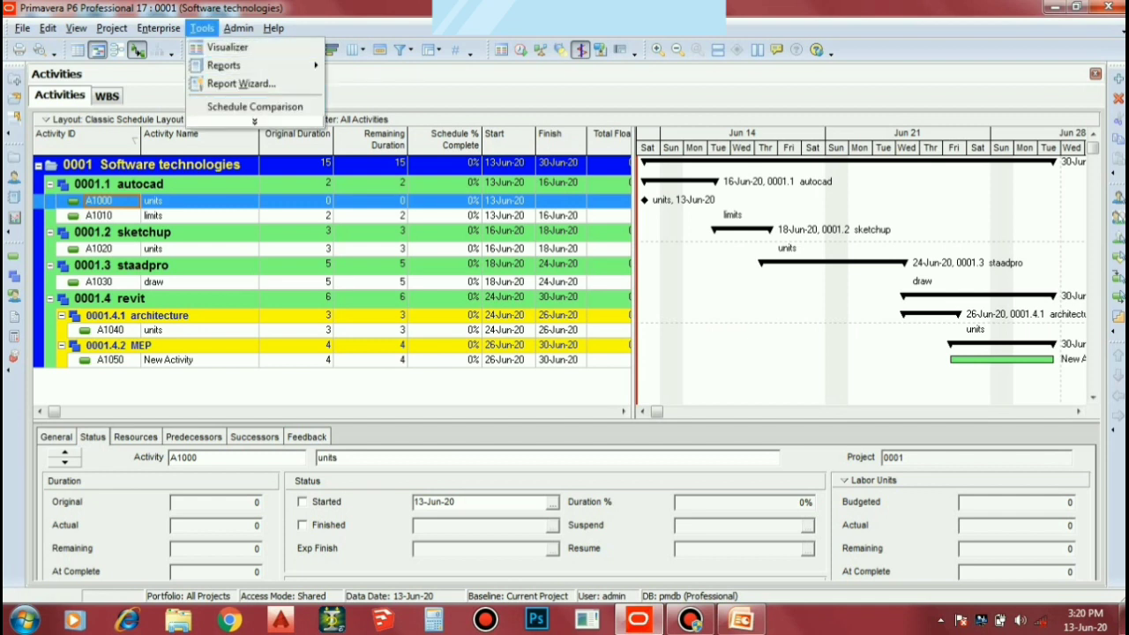
left_click(254, 122)
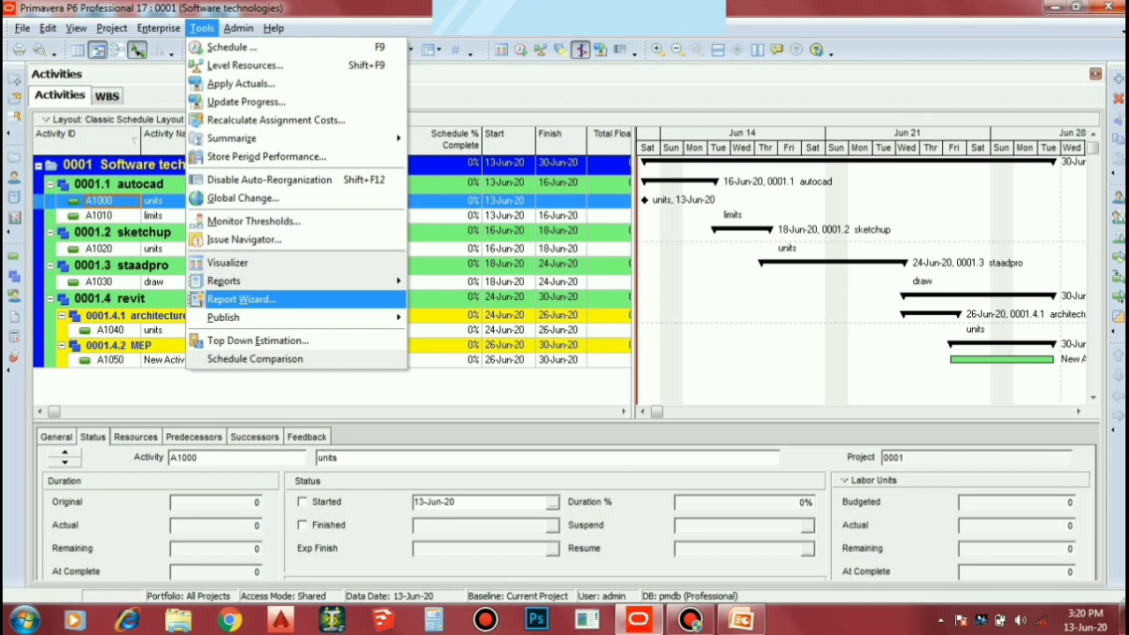
left_click(241, 299)
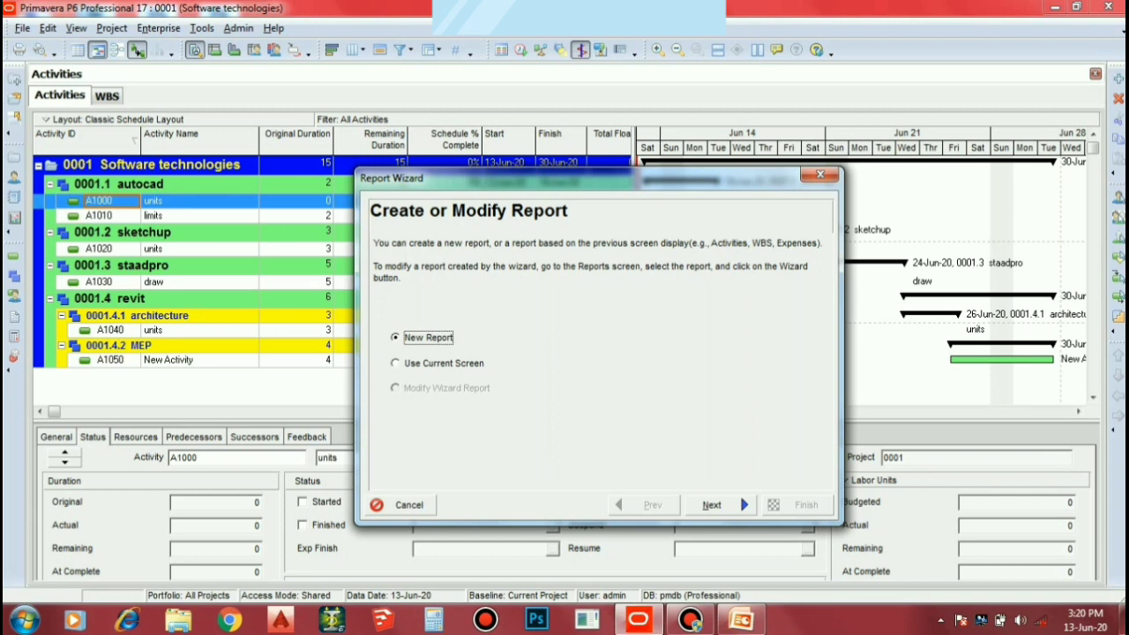
left_click(690, 620)
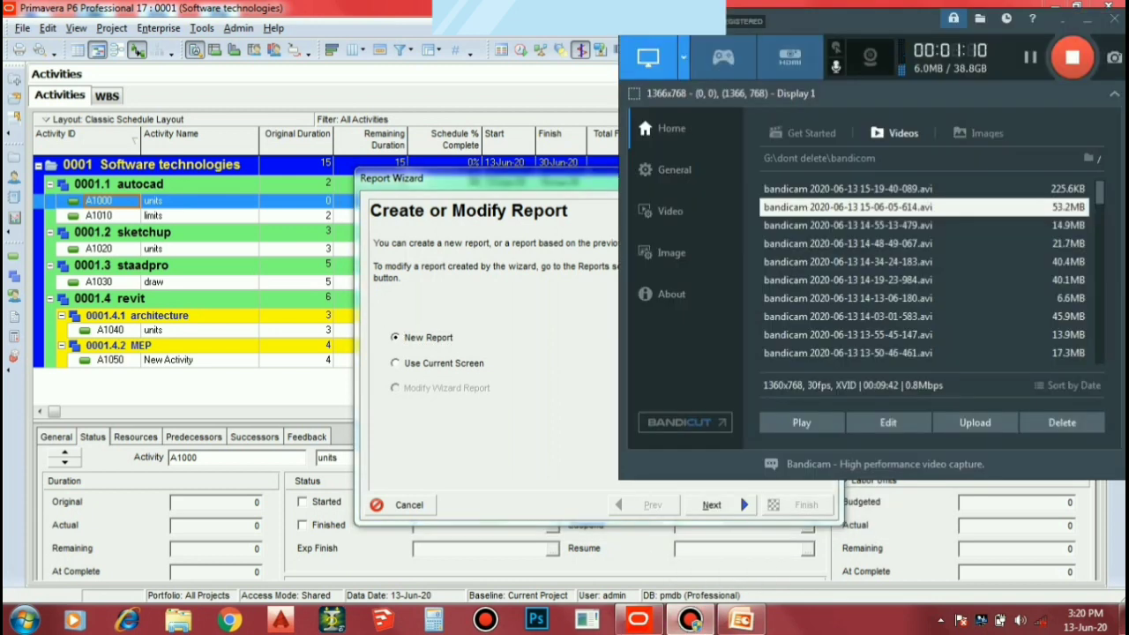
left_click(1087, 17)
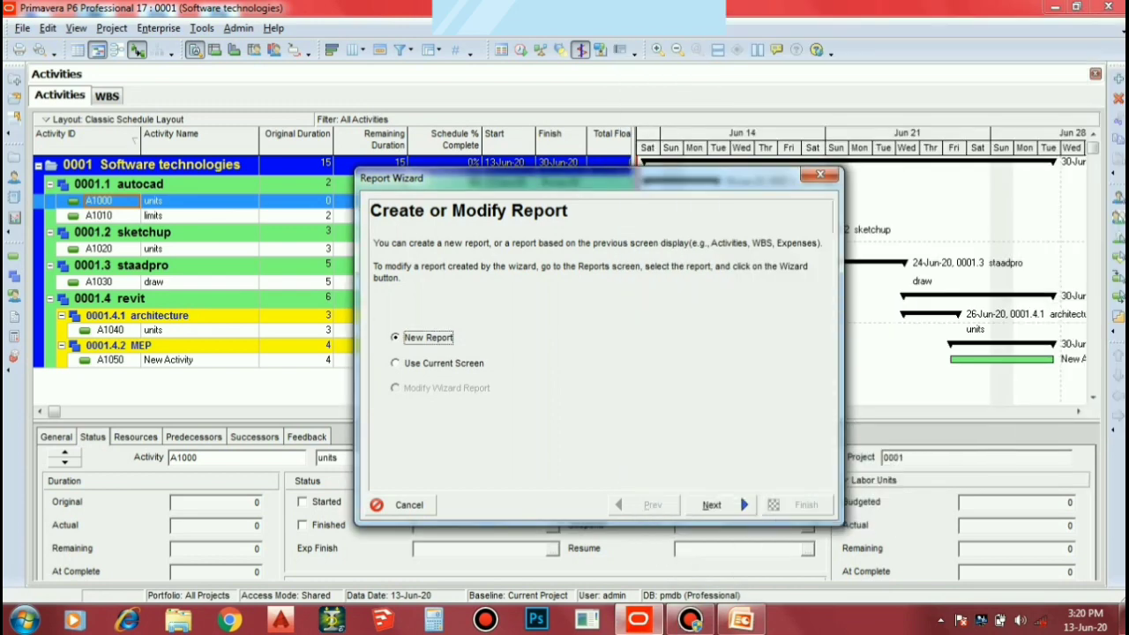
Choose to create a new report and select WBS as its subject area.
left_click(720, 504)
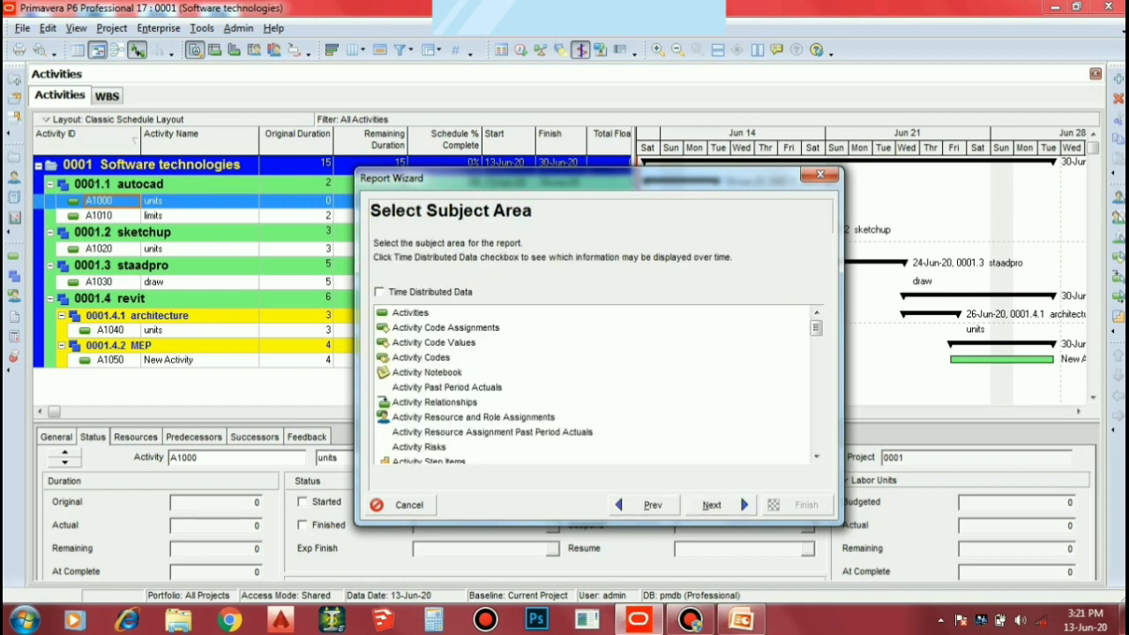
left_click(816, 456)
left_click(816, 456)
left_click(816, 456)
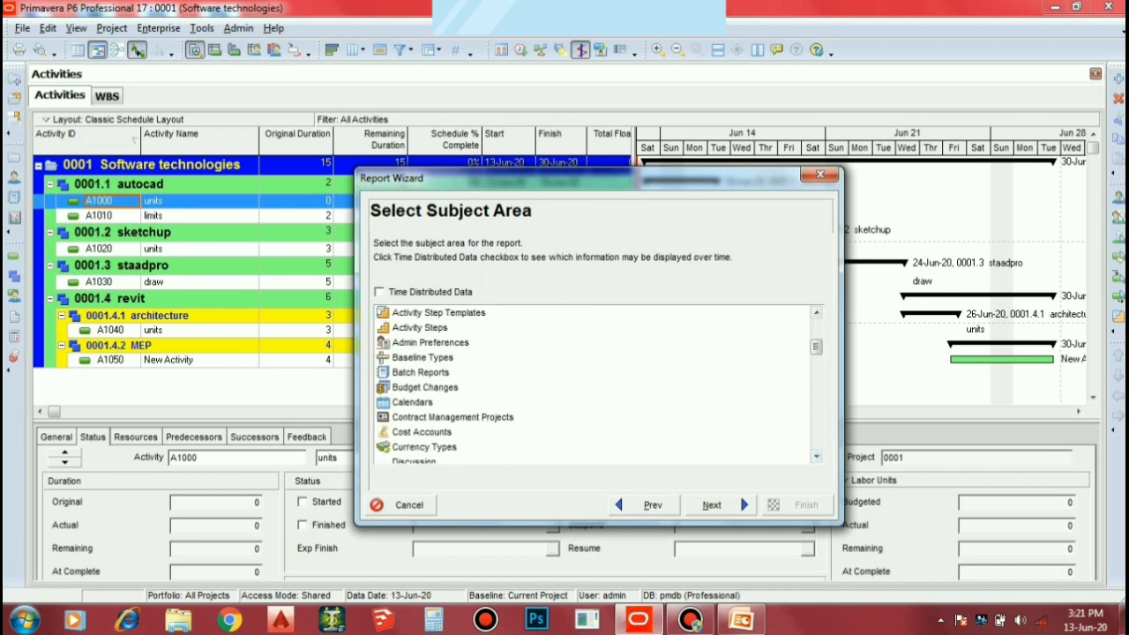
scroll(595, 383, "down", 10)
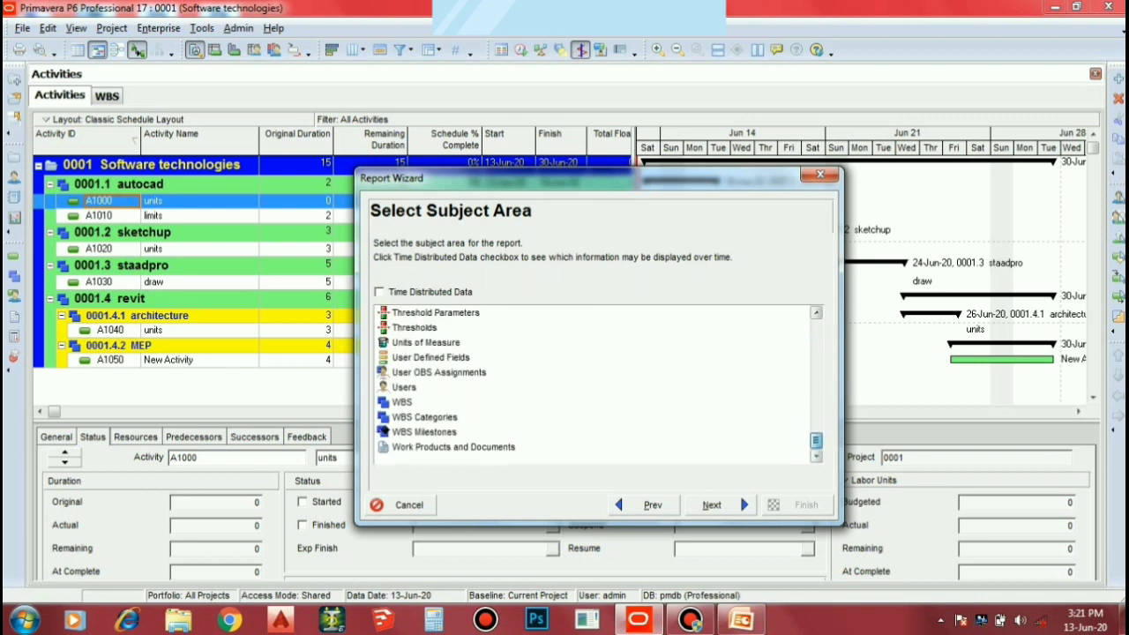
scroll(596, 384, "up", 15)
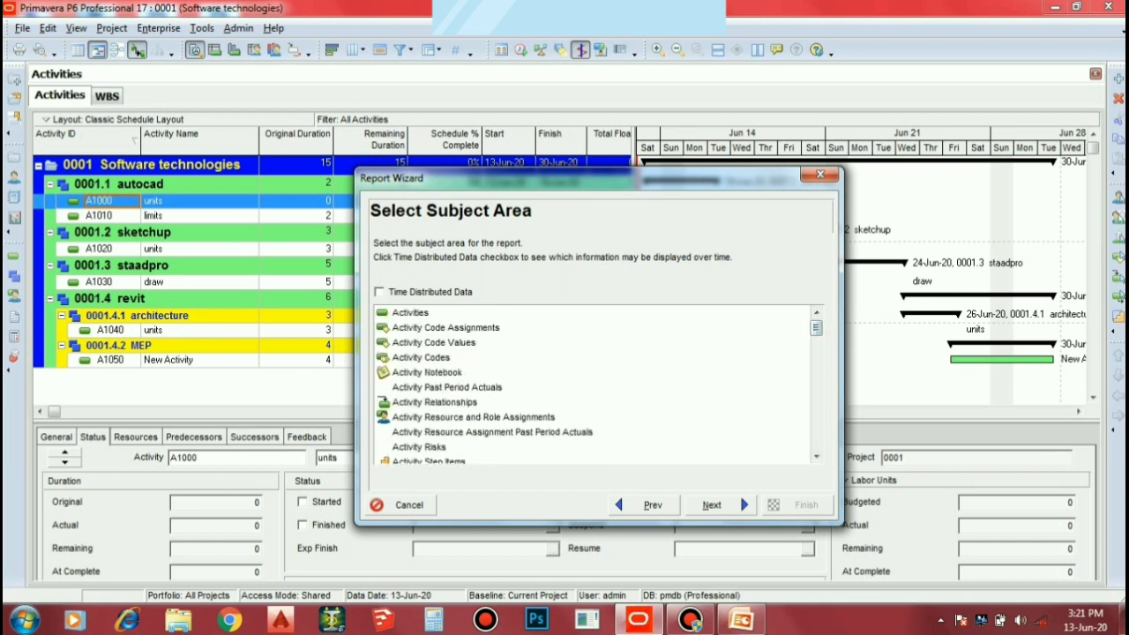
left_click(410, 312)
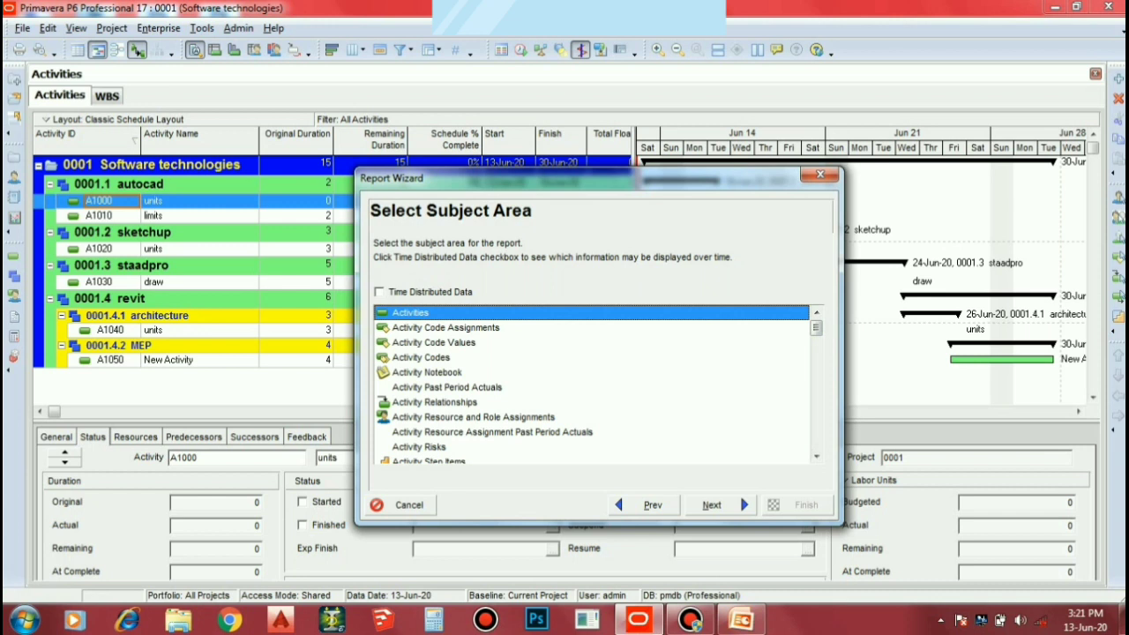
scroll(595, 384, "down", 12)
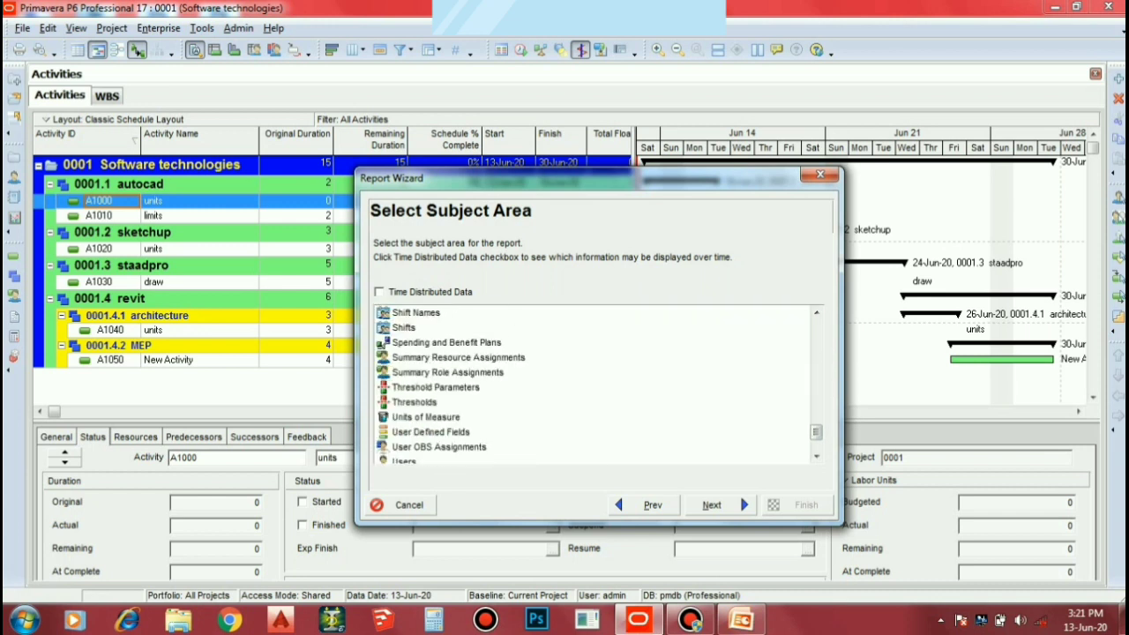
scroll(596, 383, "down", 3)
left_click(402, 402)
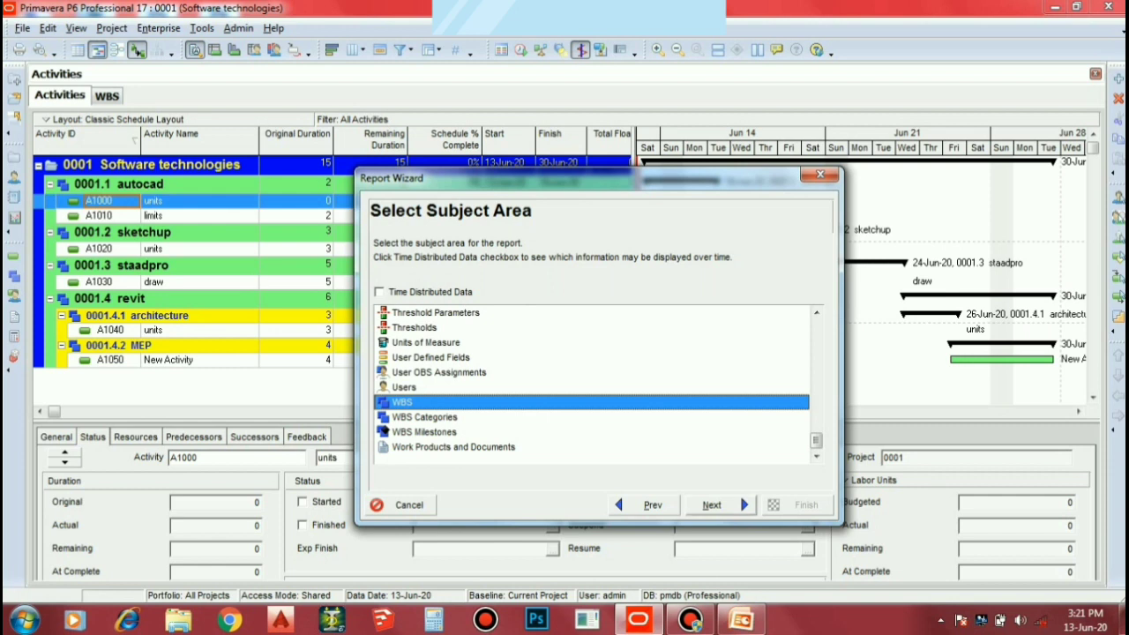
left_click(711, 504)
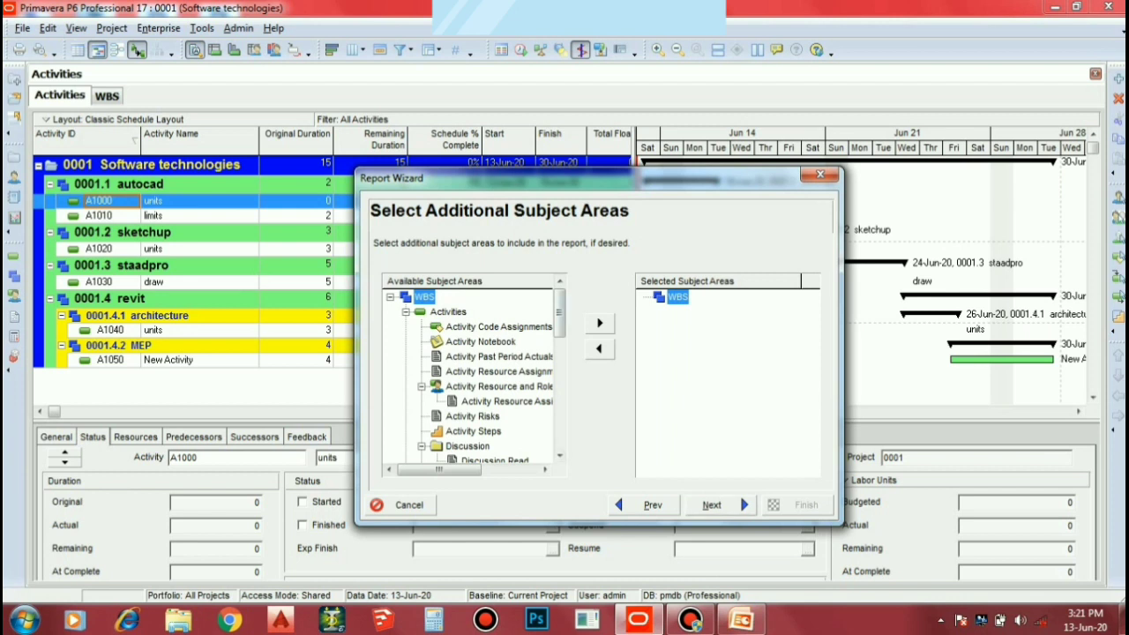
Include Activities and Activity Code Assignments as additional subject areas of the report.
left_click(448, 311)
left_click(600, 323)
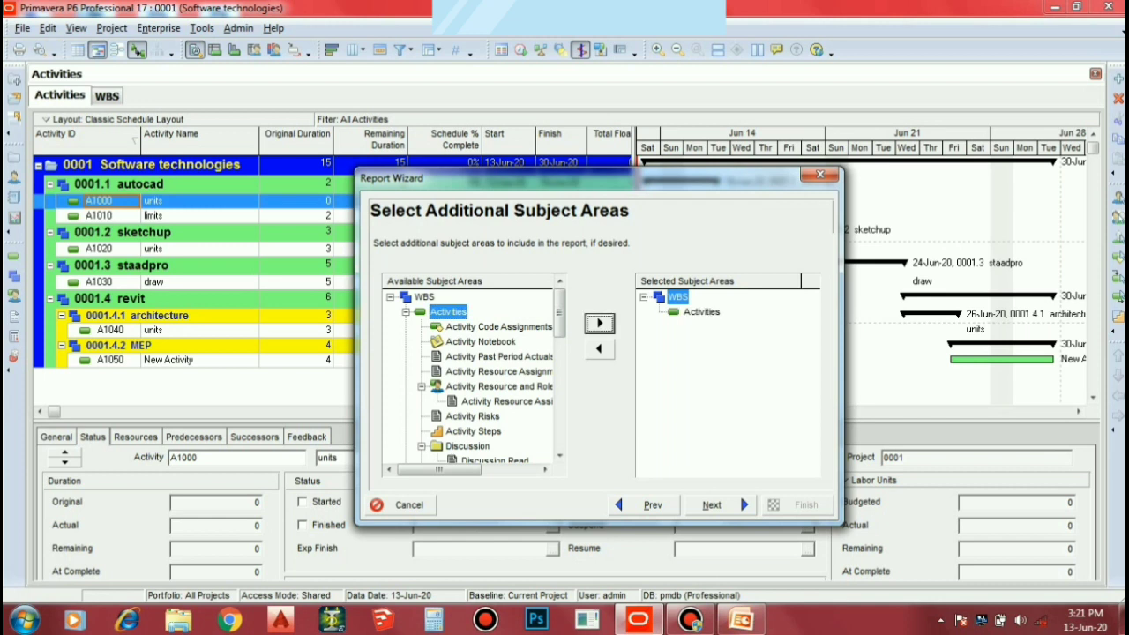
left_click(498, 326)
left_click(600, 323)
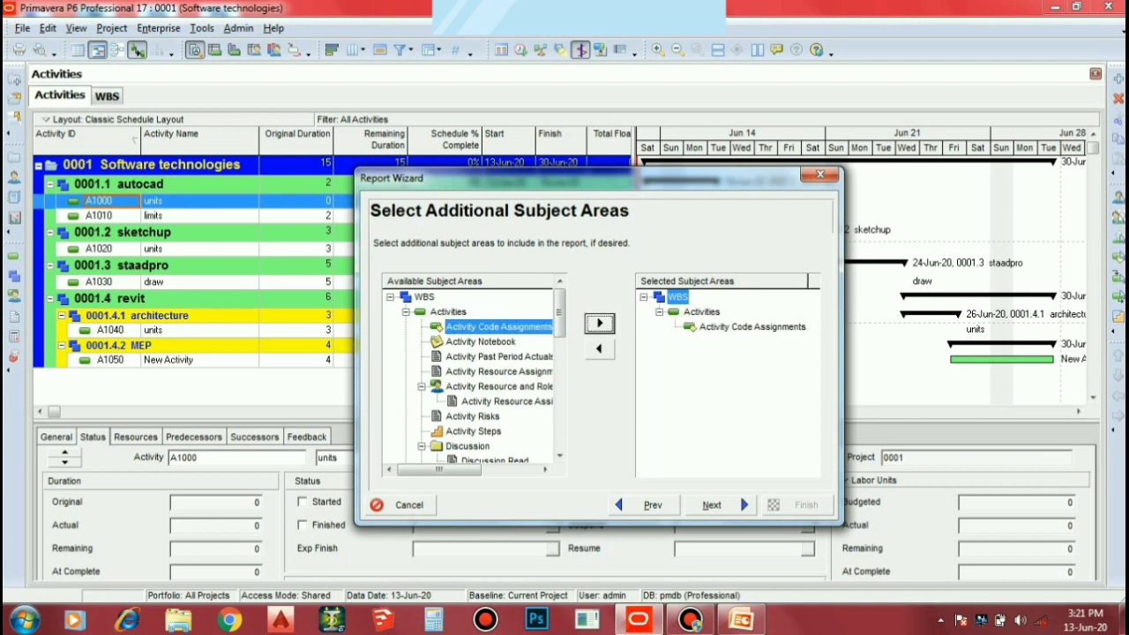
Include WBS Milestones as an additional subject area of the report.
scroll(559, 455, "down", 6)
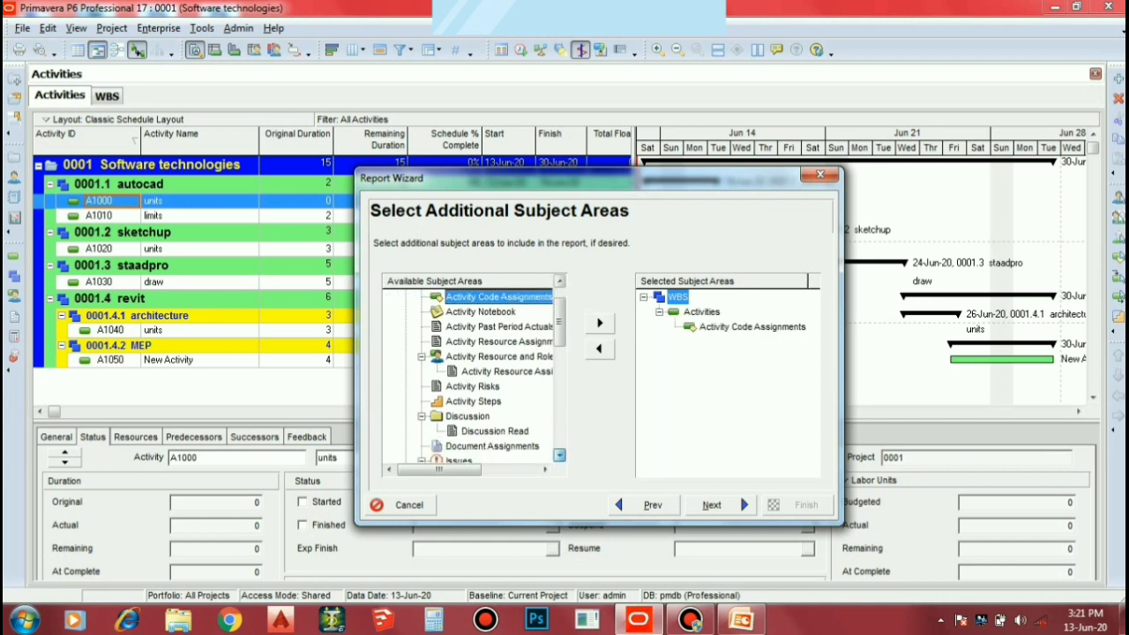
scroll(559, 455, "down", 9)
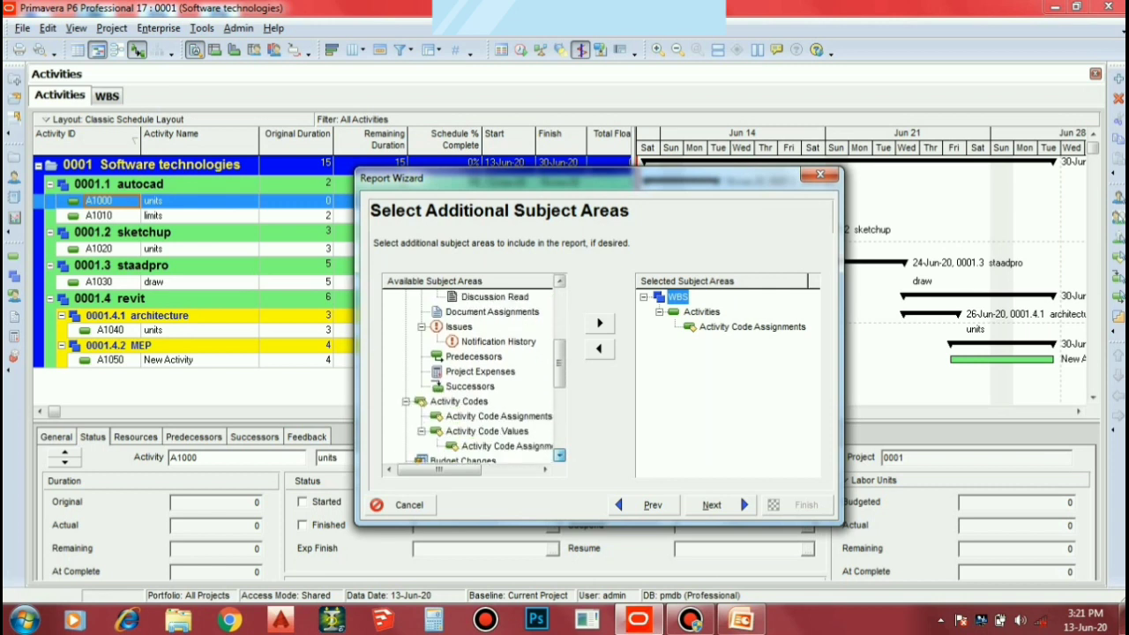
scroll(559, 456, "down", 5)
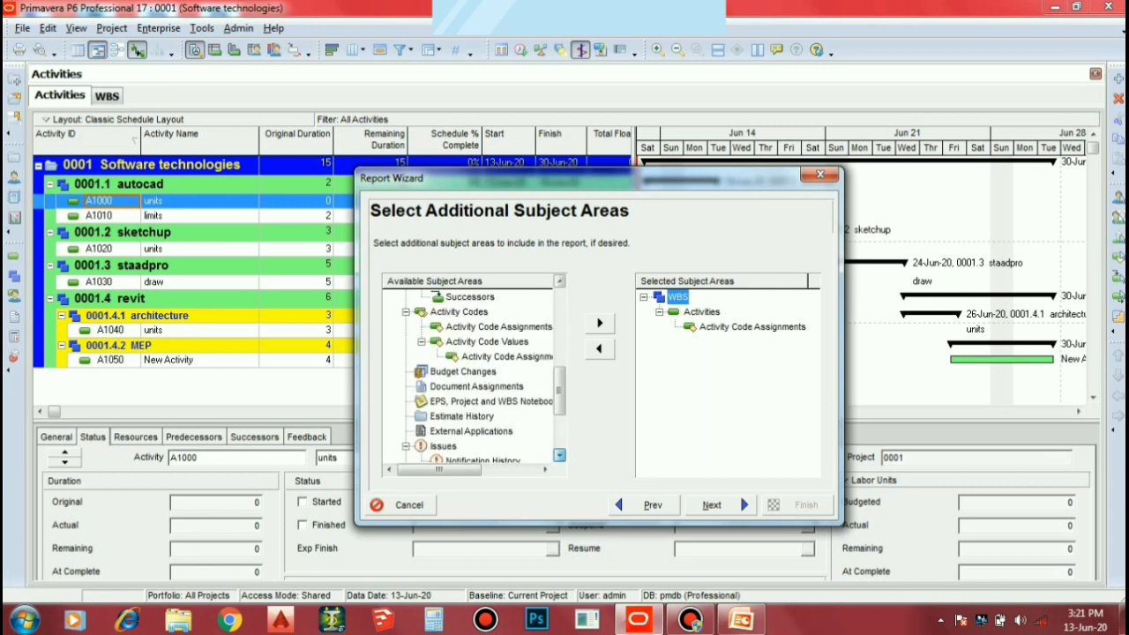
scroll(559, 455, "down", 4)
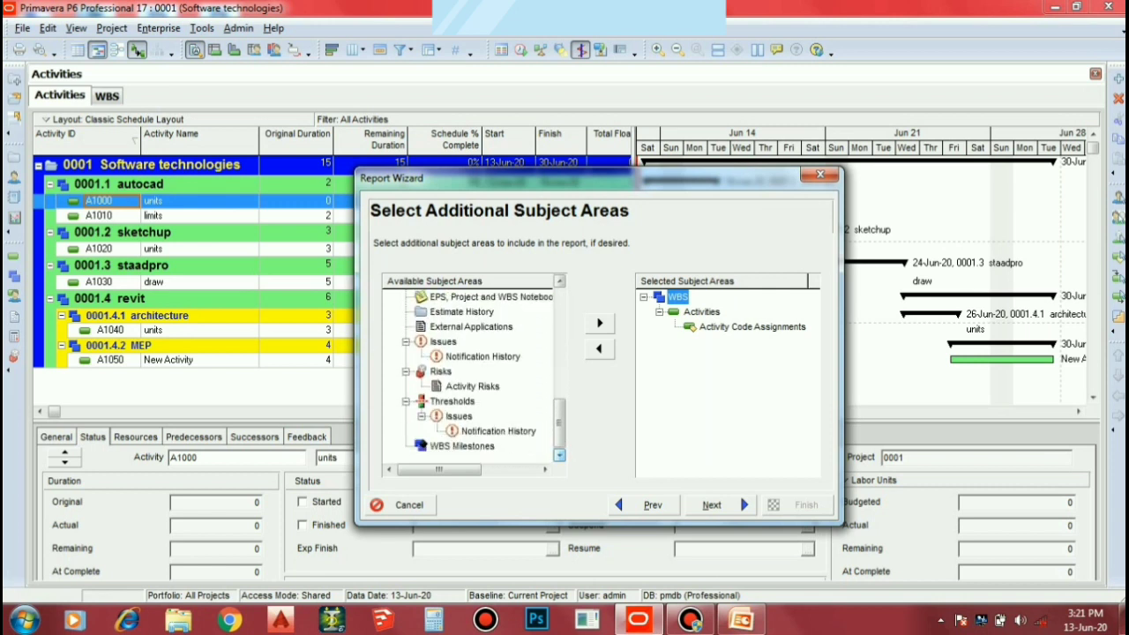
left_click(462, 445)
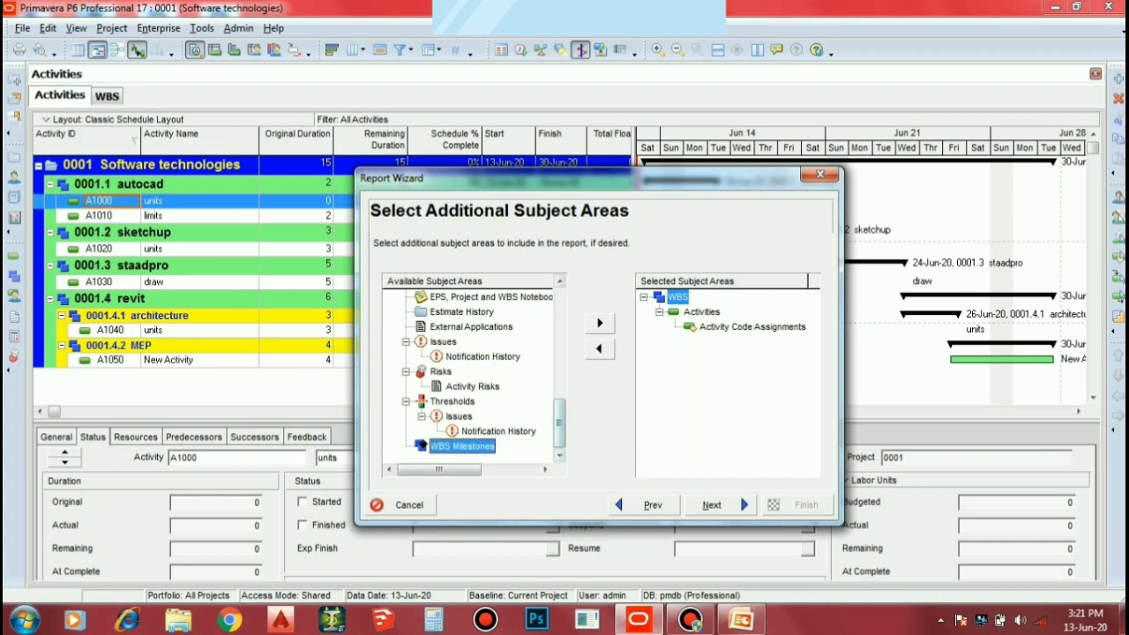
left_click(600, 323)
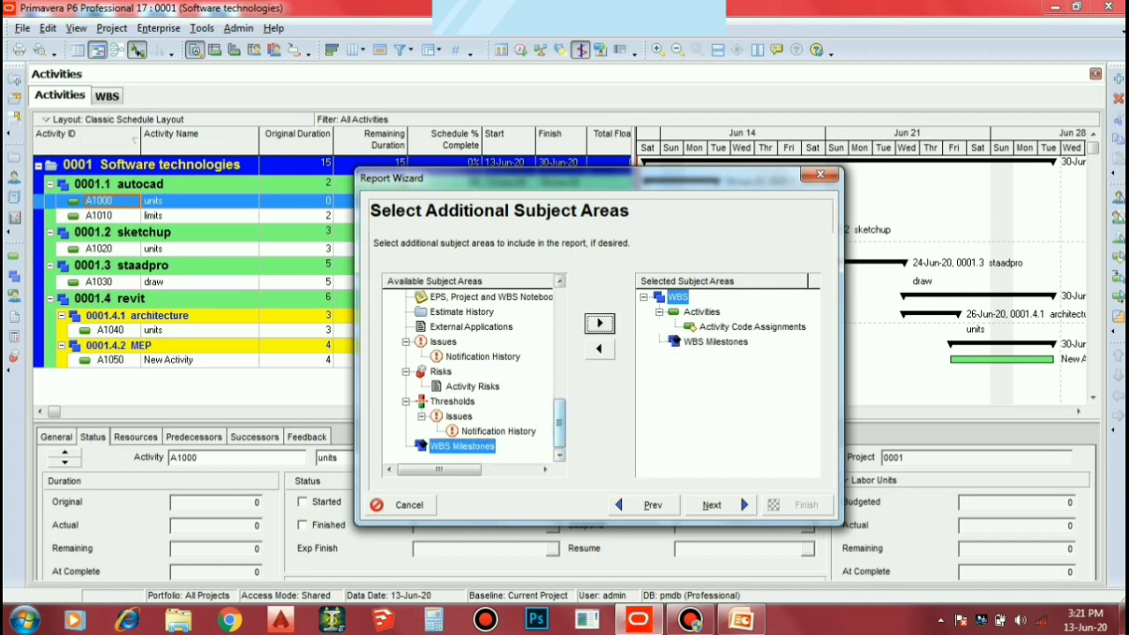
Include Activity Risks under Risks as an additional subject area and proceed to configuring the selected areas.
left_click_drag(560, 424, 559, 310)
scroll(471, 375, "down", 10)
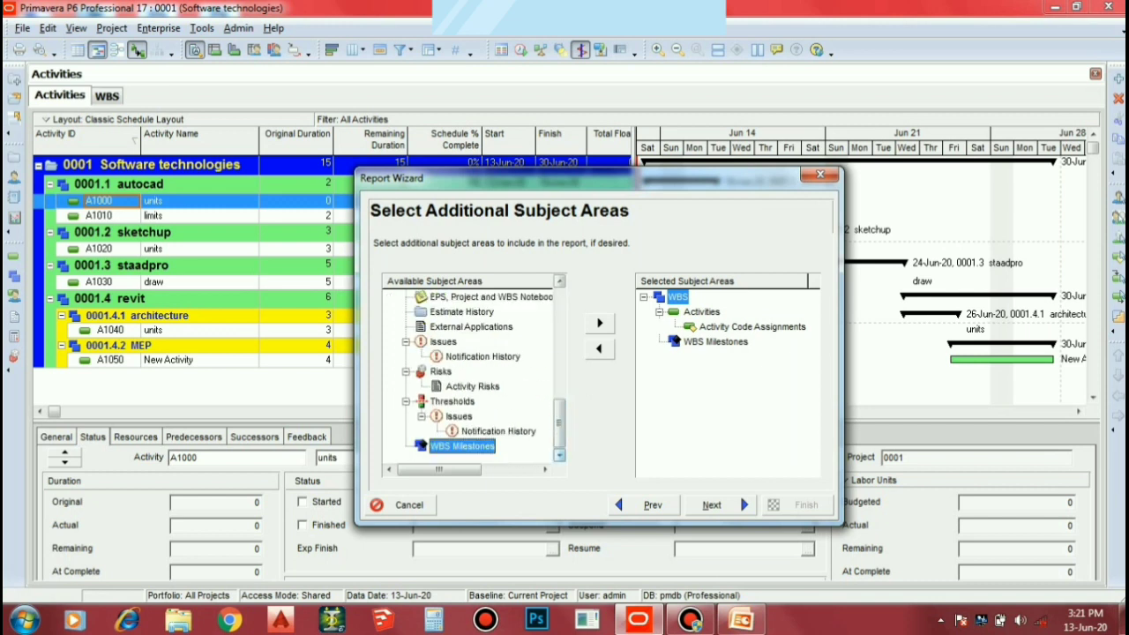
left_click(472, 387)
left_click(599, 323)
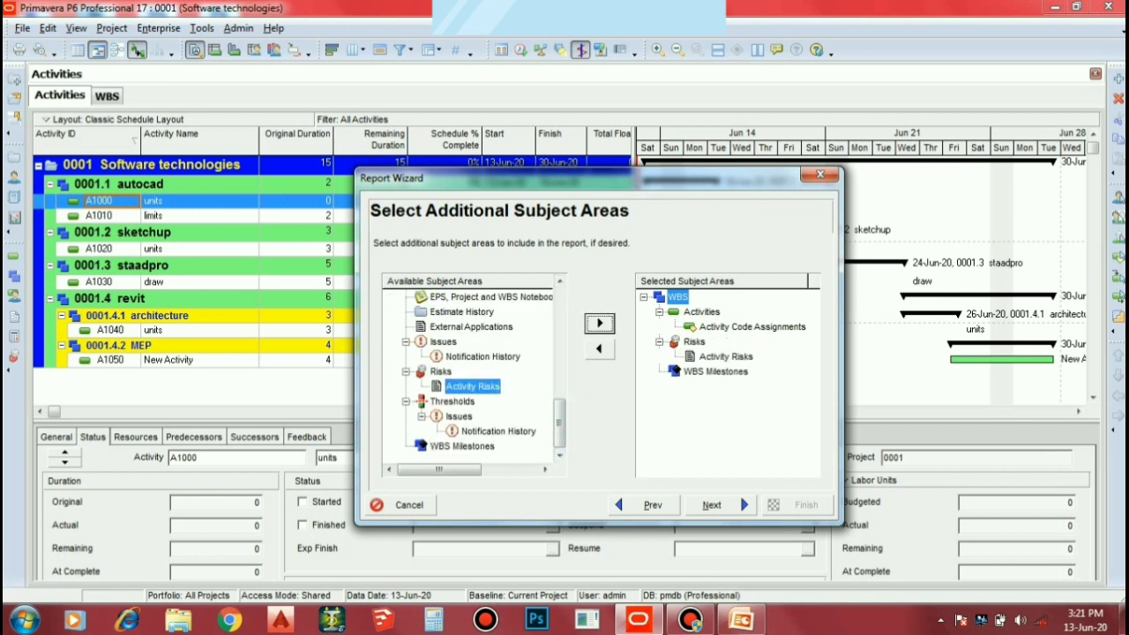
left_click(716, 505)
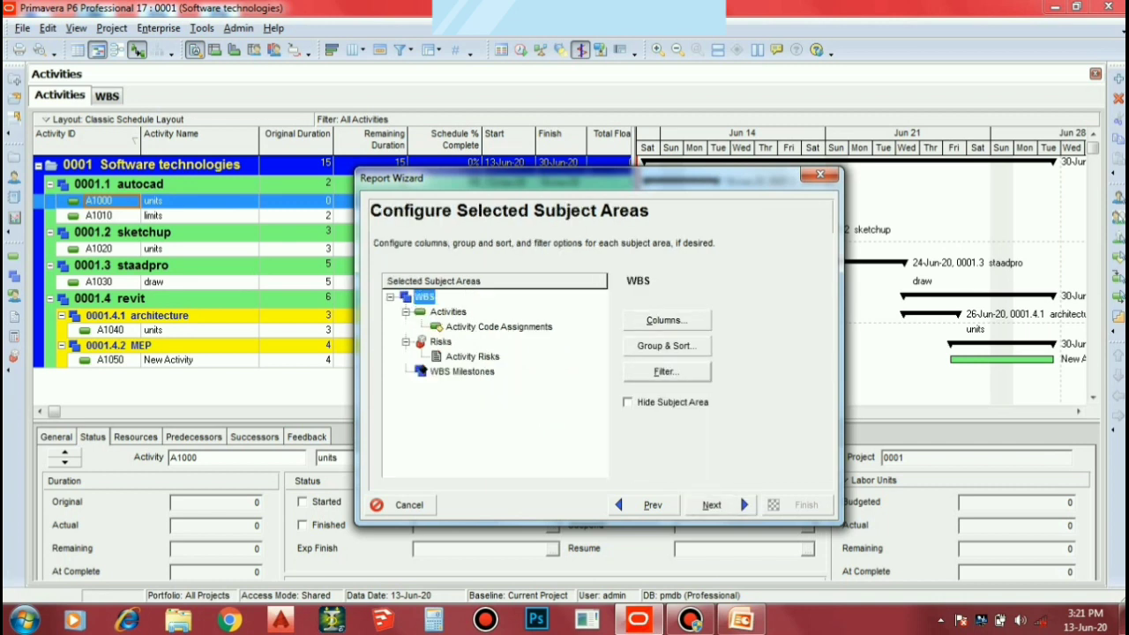
Add the Actual Finish and Actual Start date columns to the report's WBS subject area.
left_click(666, 320)
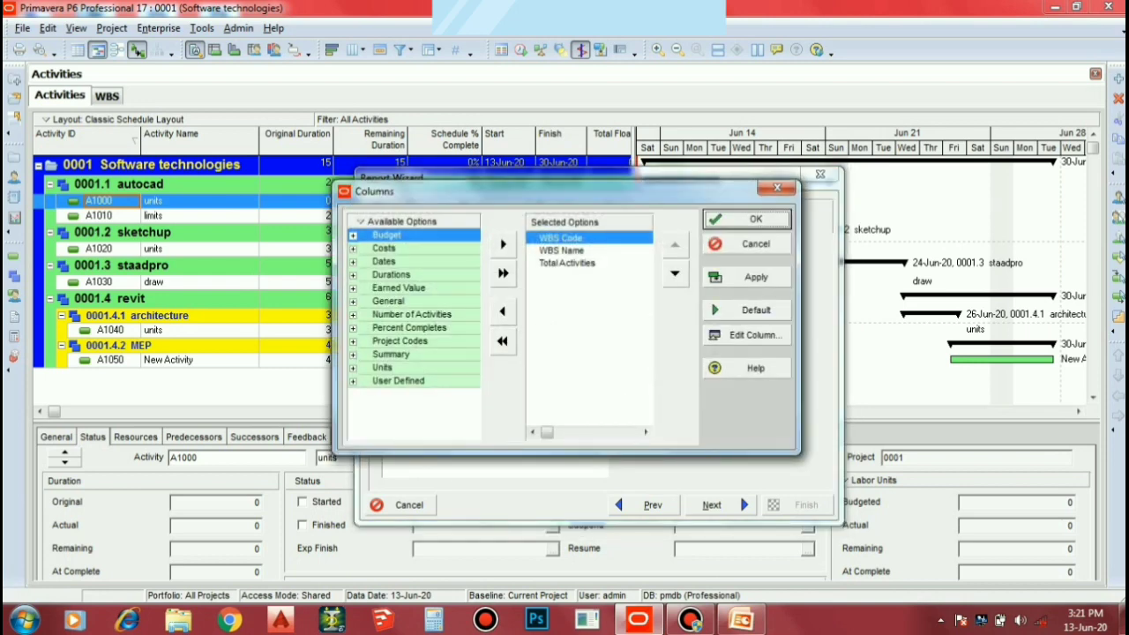
left_click(353, 367)
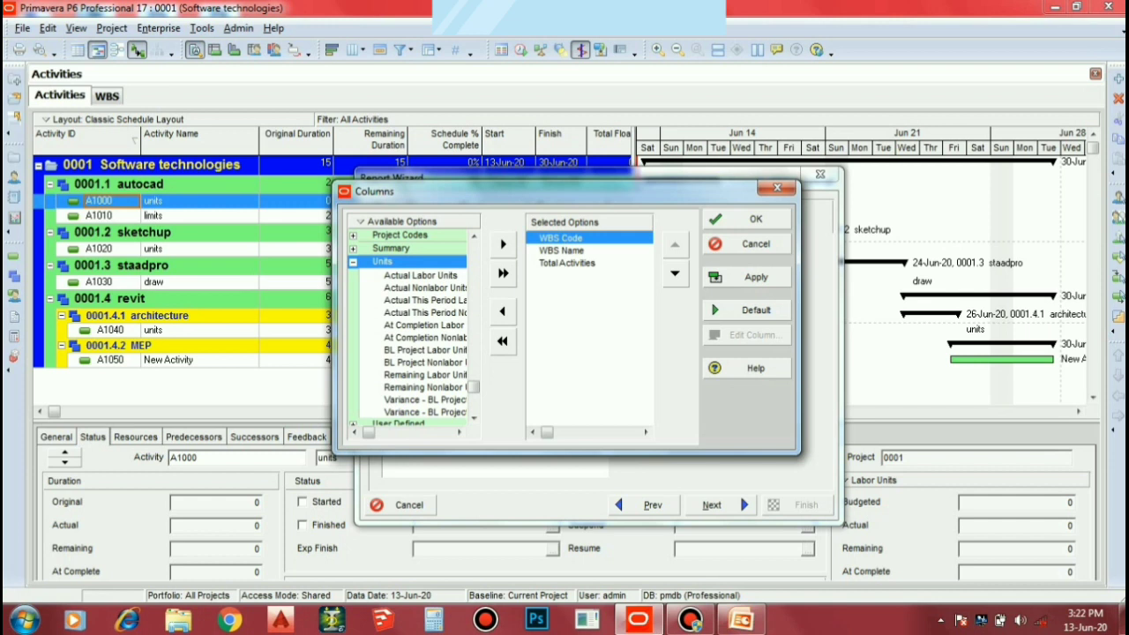
left_click(353, 261)
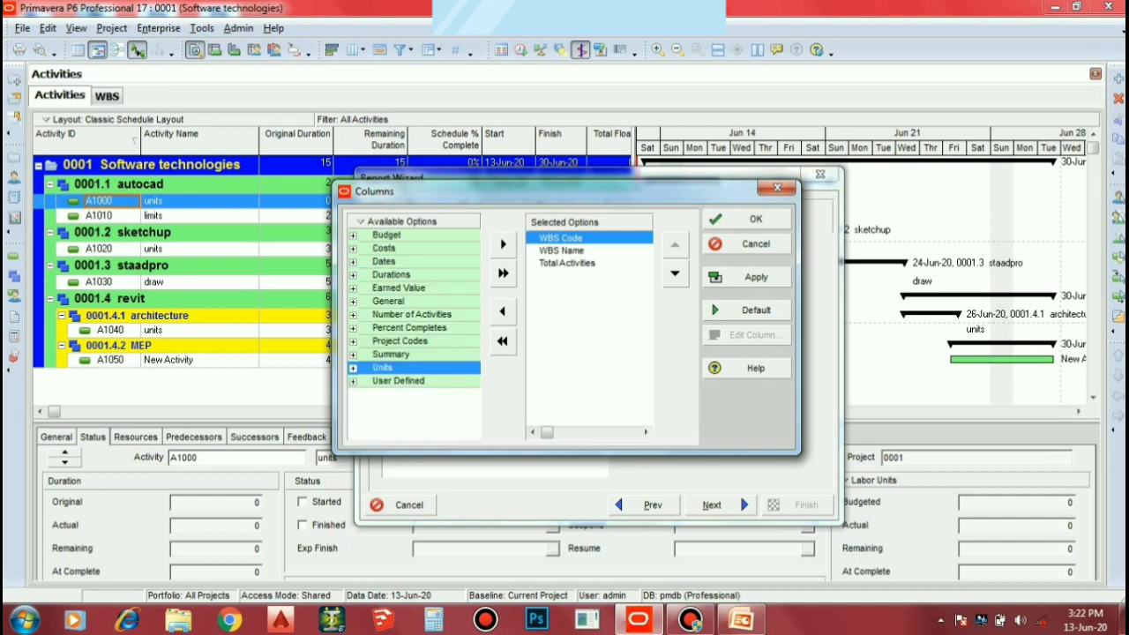
left_click(353, 261)
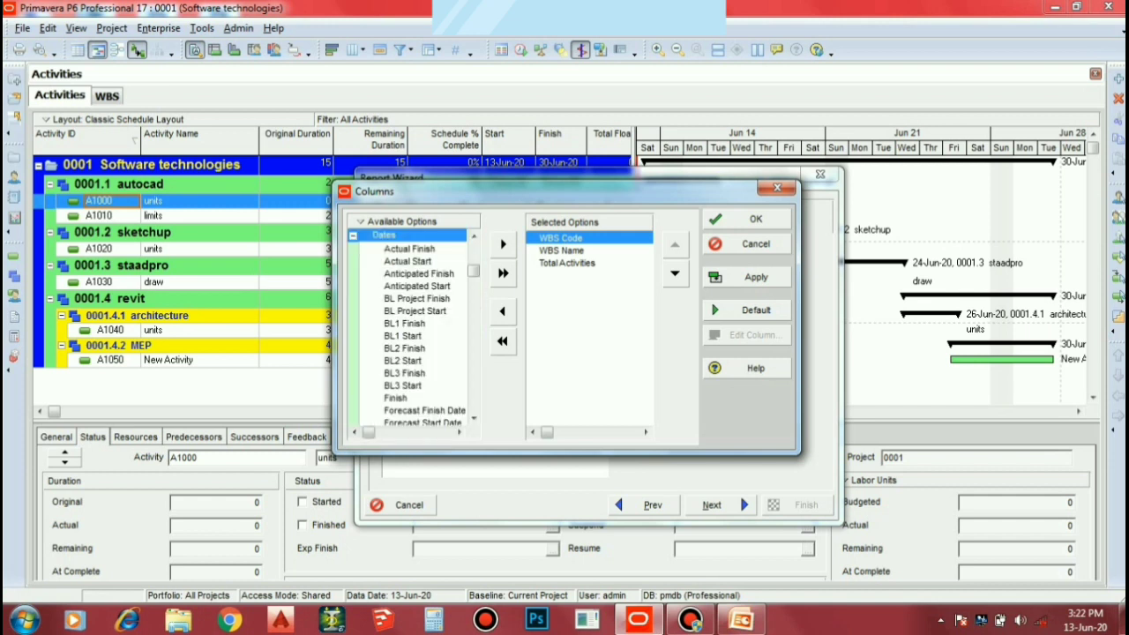
left_click(408, 248)
left_click(503, 244)
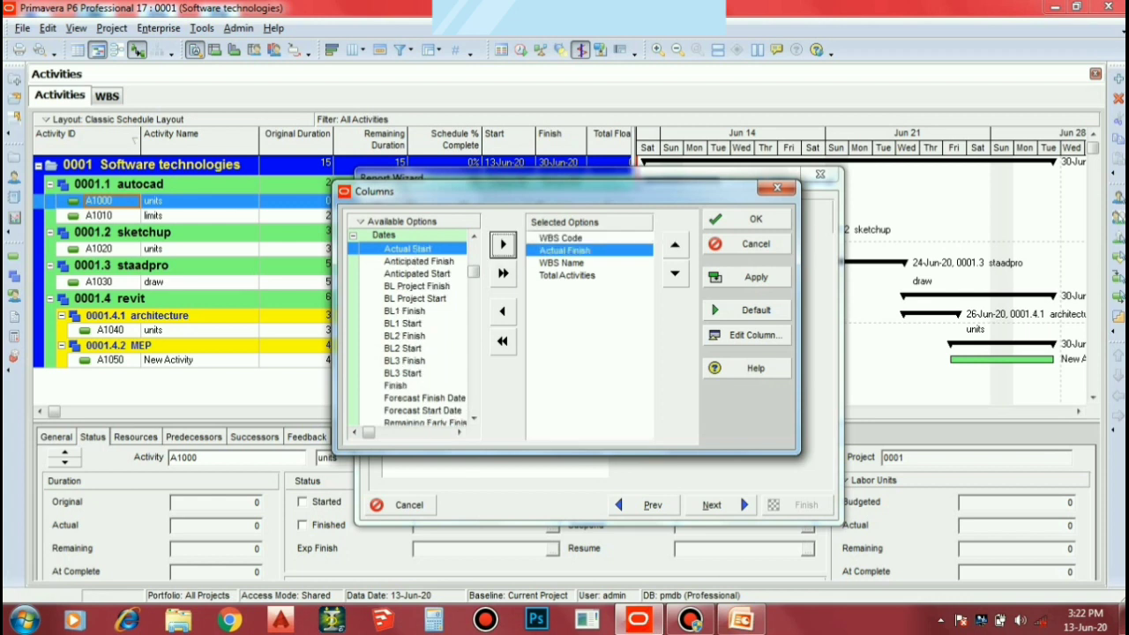
left_click(503, 245)
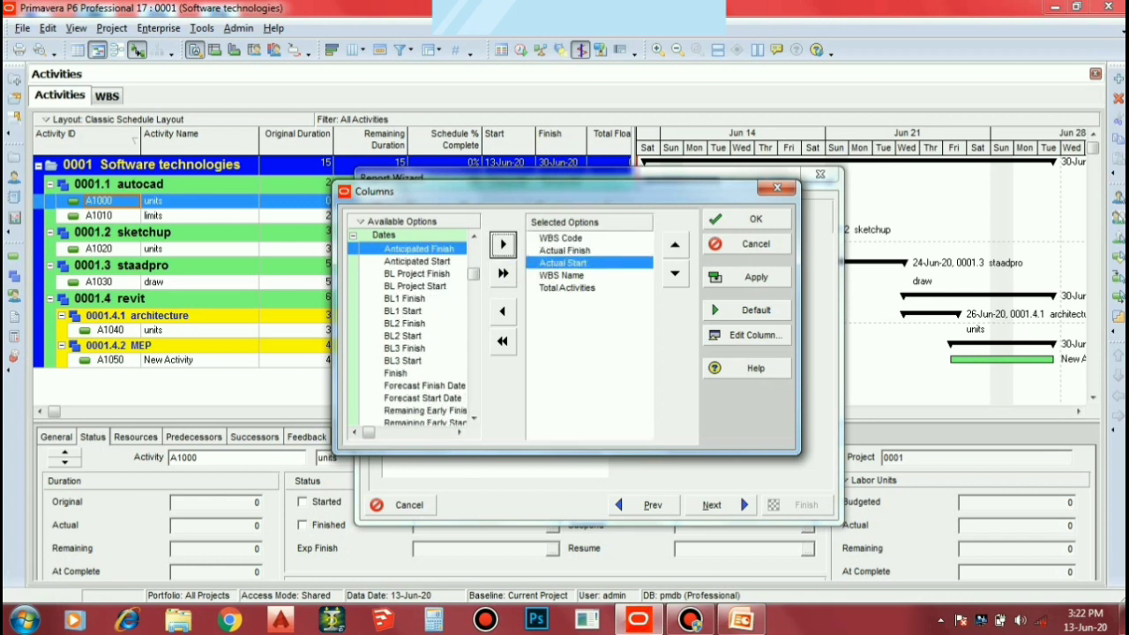
left_click(353, 235)
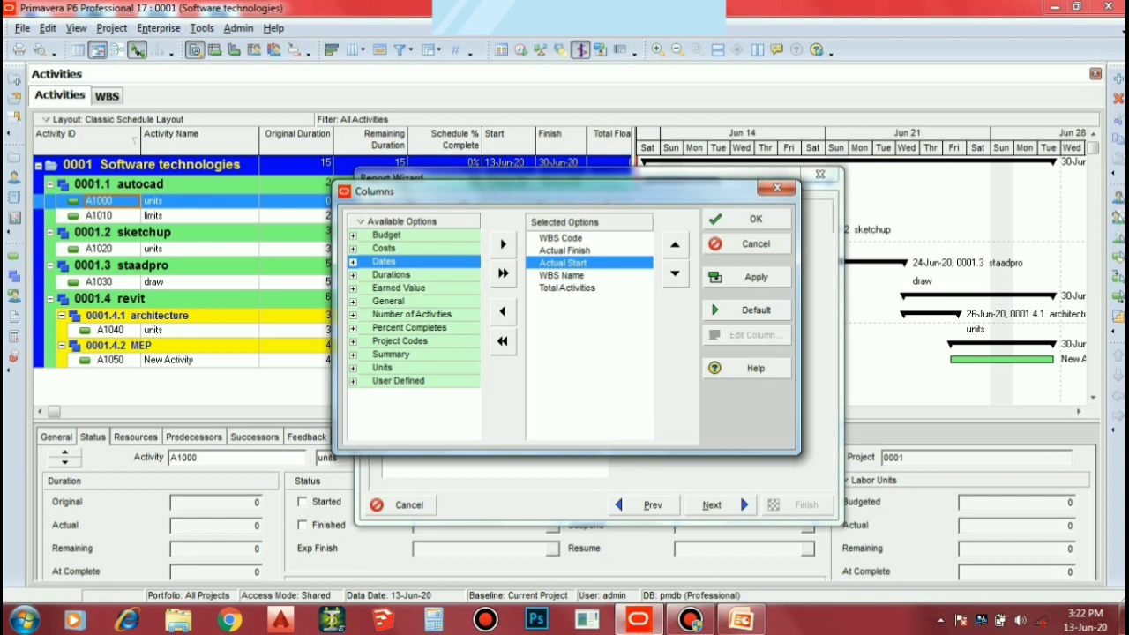
Add the general columns WBS Path, WBS Category and Responsible Manager to the WBS subject area.
left_click(353, 300)
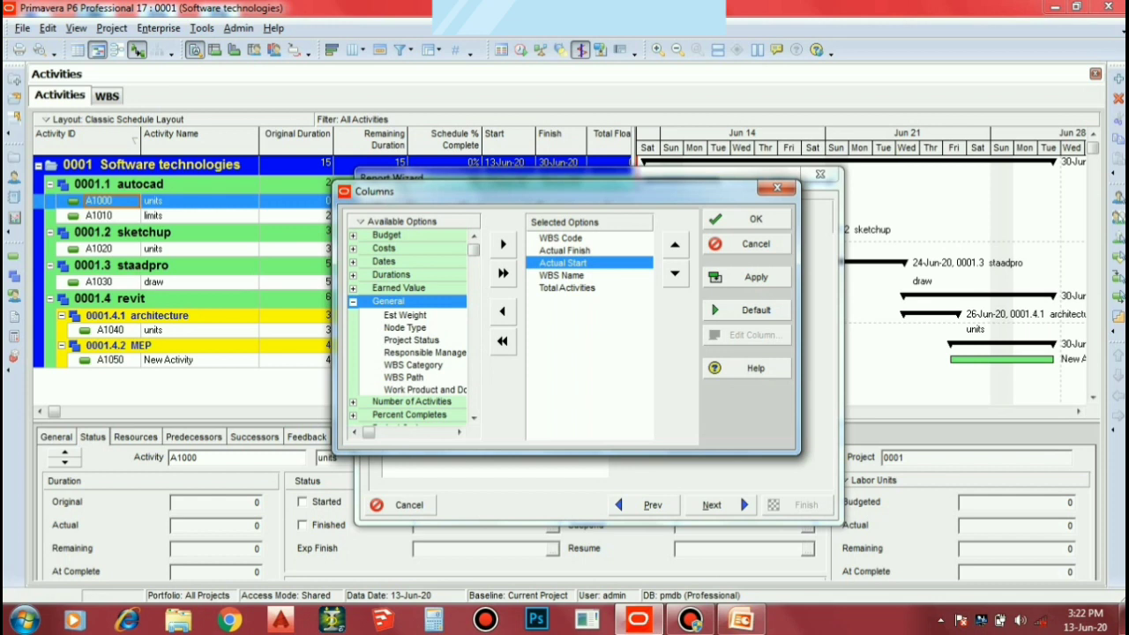
left_click(403, 377)
left_click(503, 245)
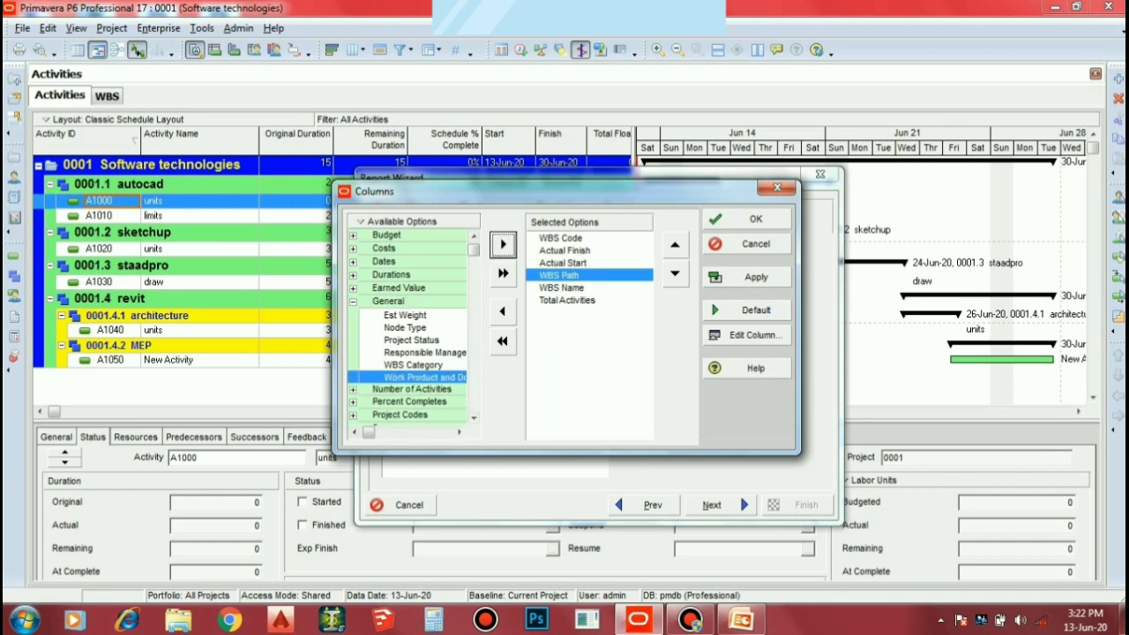
left_click(413, 365)
left_click(503, 244)
left_click(424, 352)
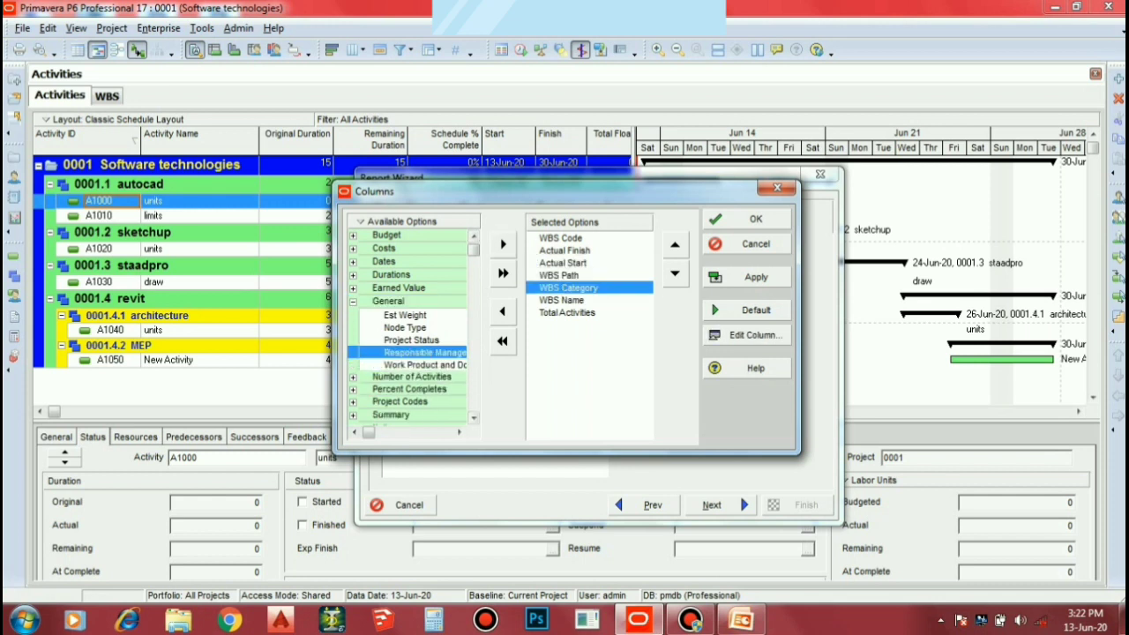
left_click(503, 245)
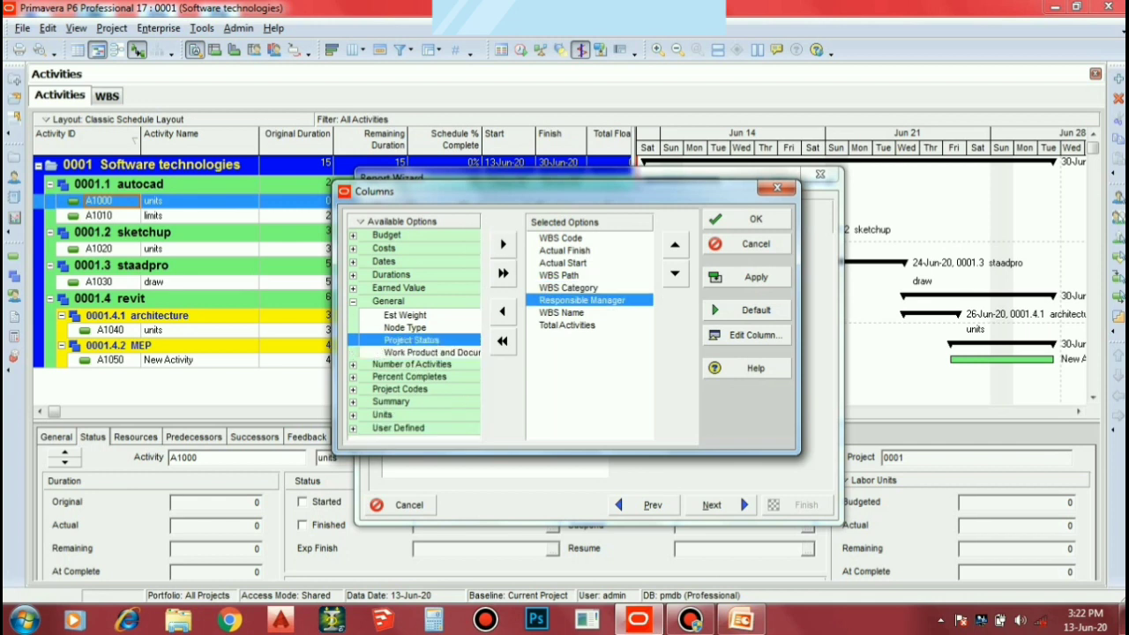
Add the Project Status, Actual Duration and Finish columns to the WBS subject area and accept the column selection.
left_click(503, 244)
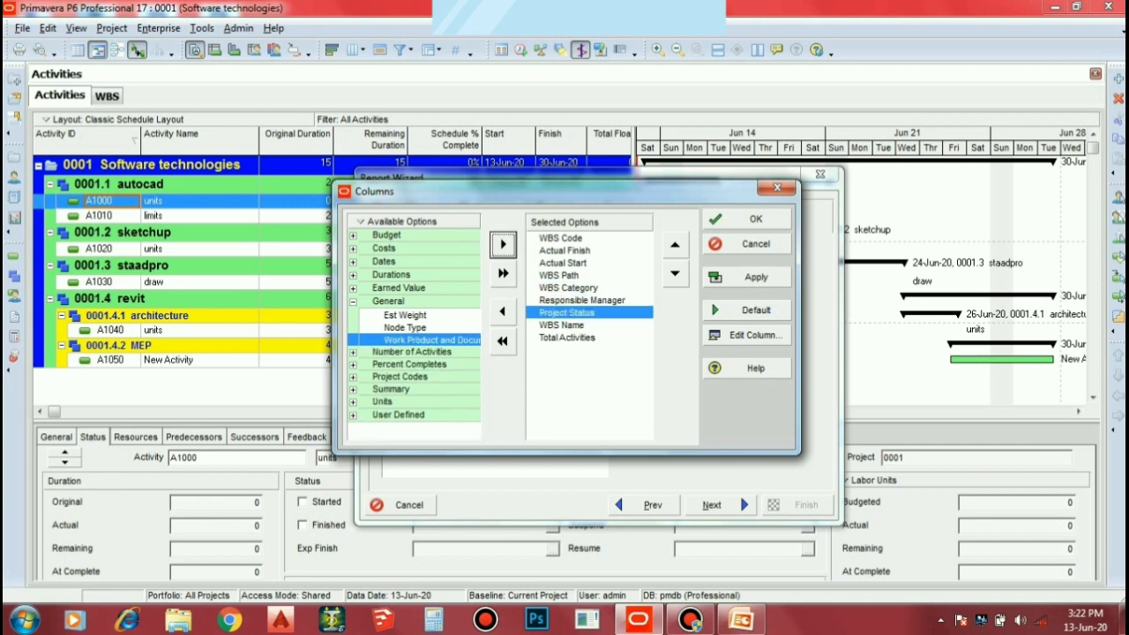
left_click(353, 274)
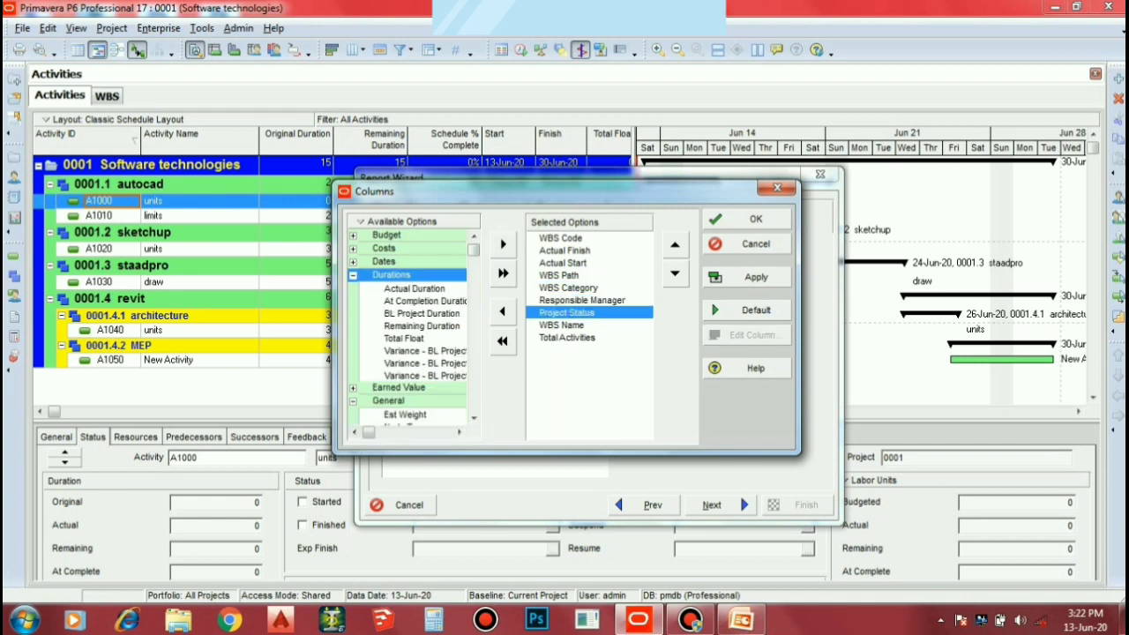
left_click(415, 288)
left_click(503, 244)
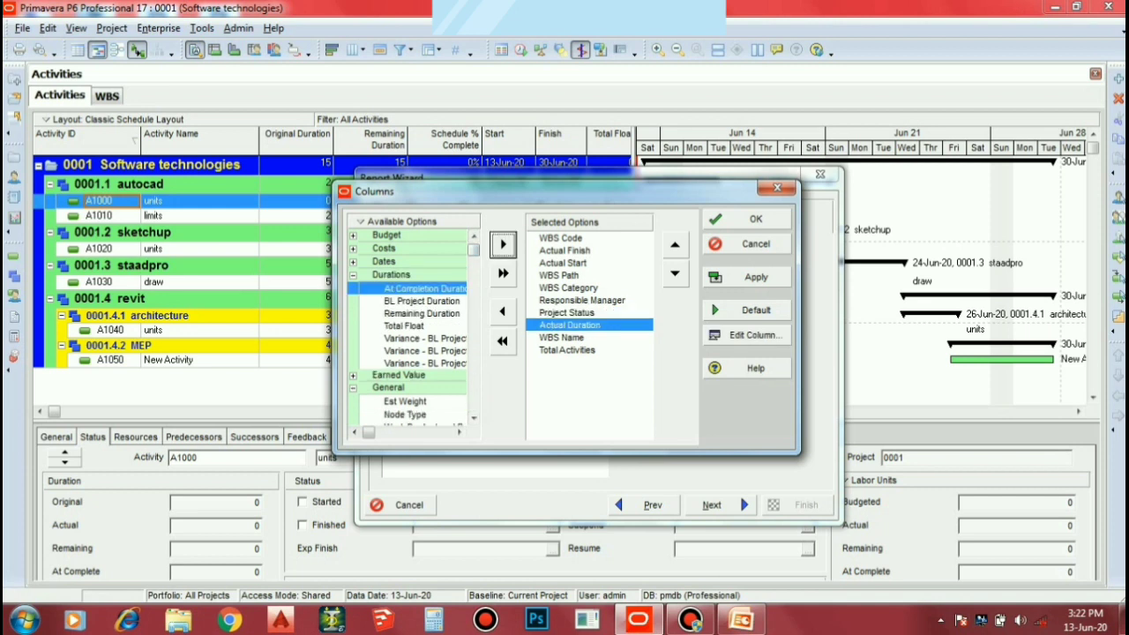
left_click(353, 261)
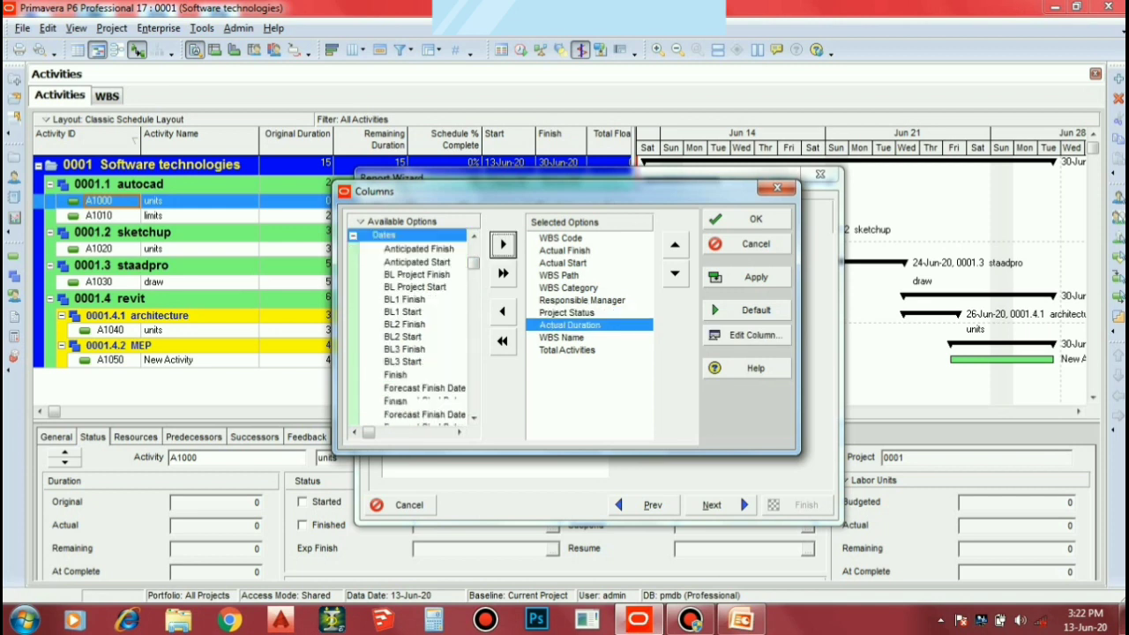
left_click(395, 373)
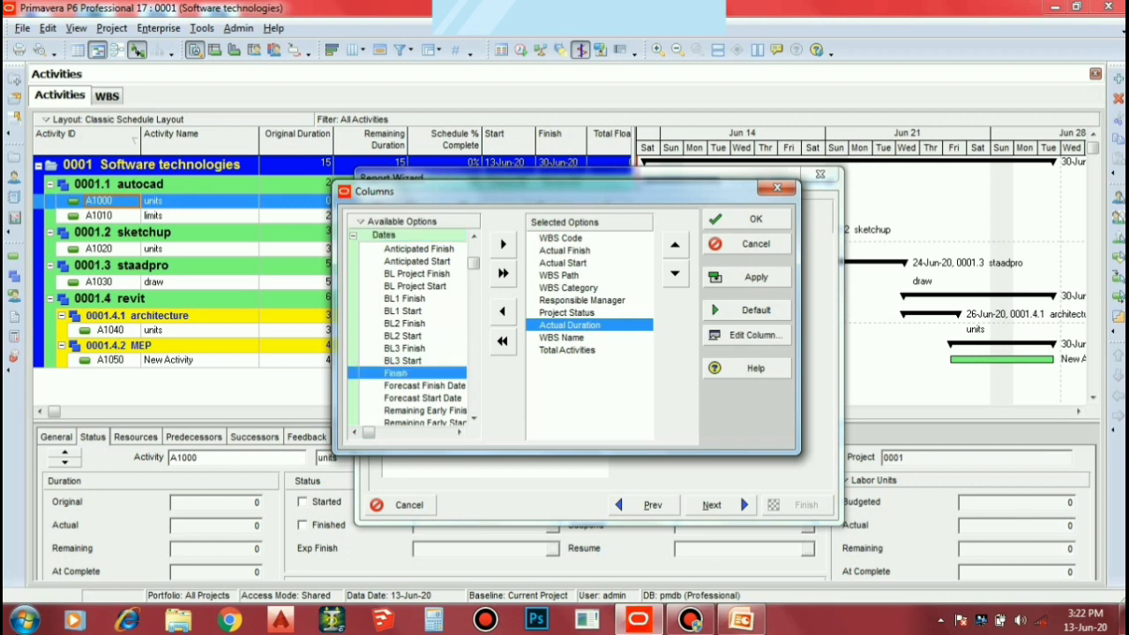
left_click(503, 244)
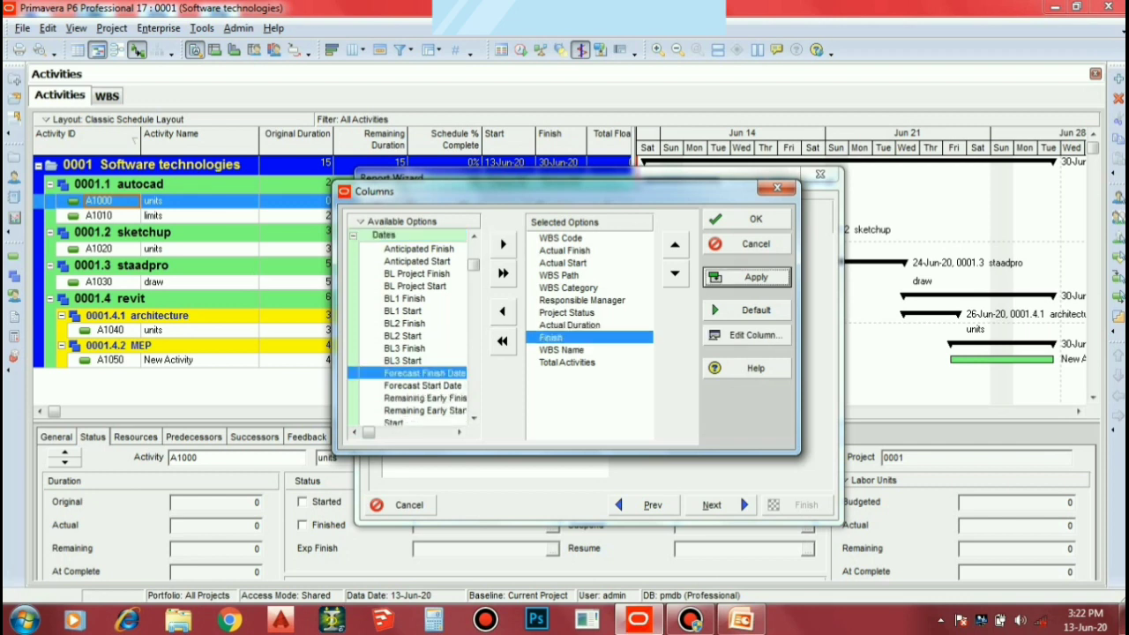
left_click(749, 218)
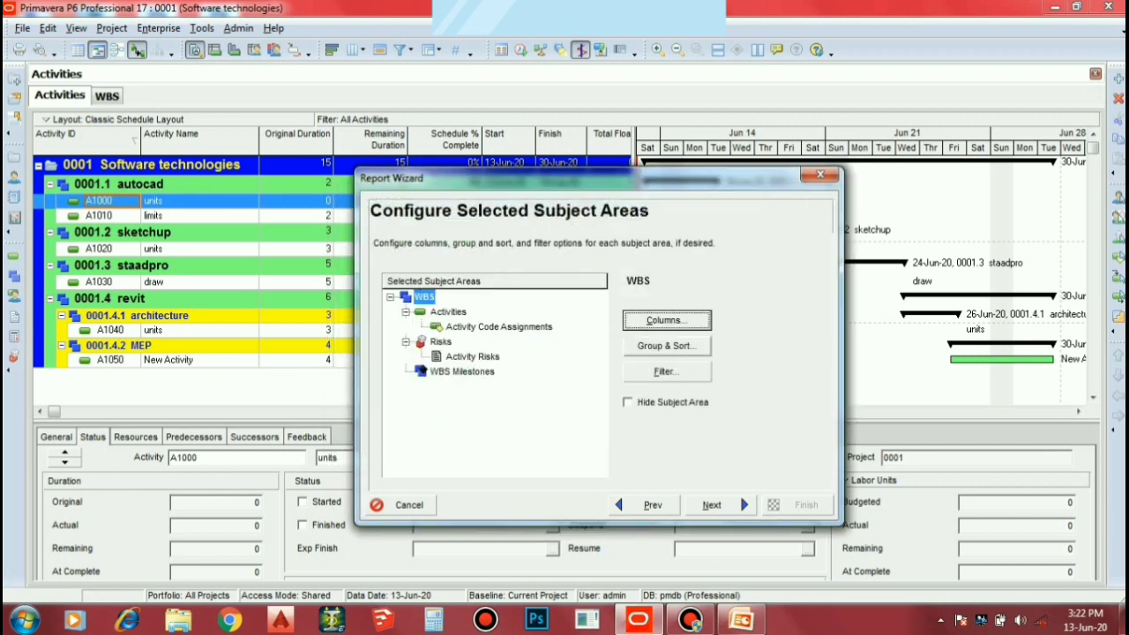
Examine the grouping, sorting and filter settings of the WBS subject area without changing them.
left_click(666, 346)
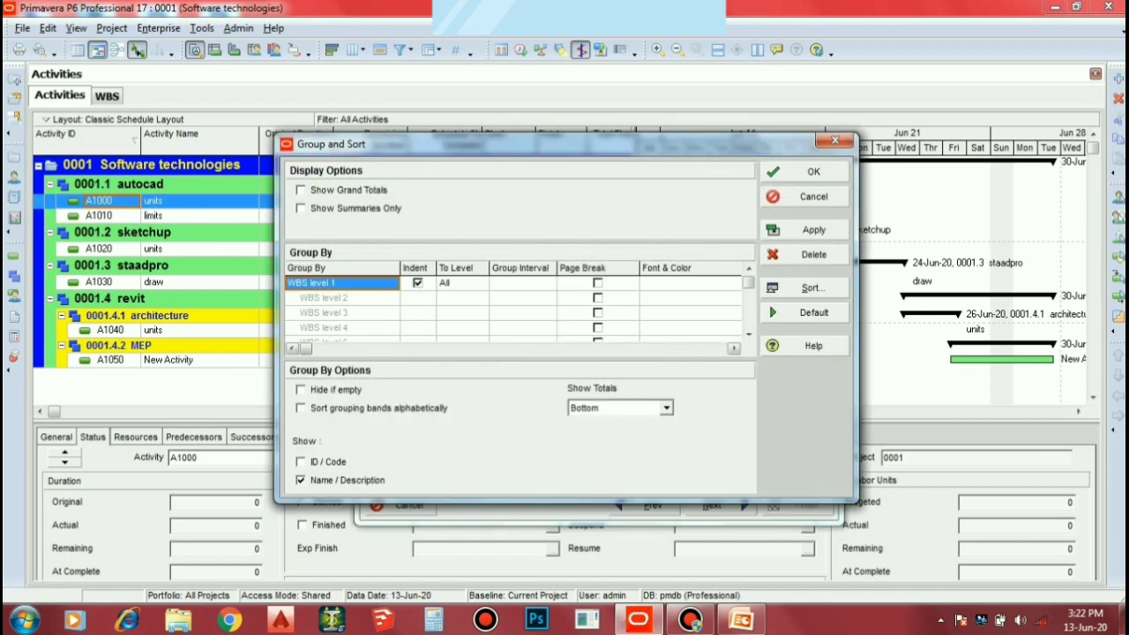
left_click(803, 197)
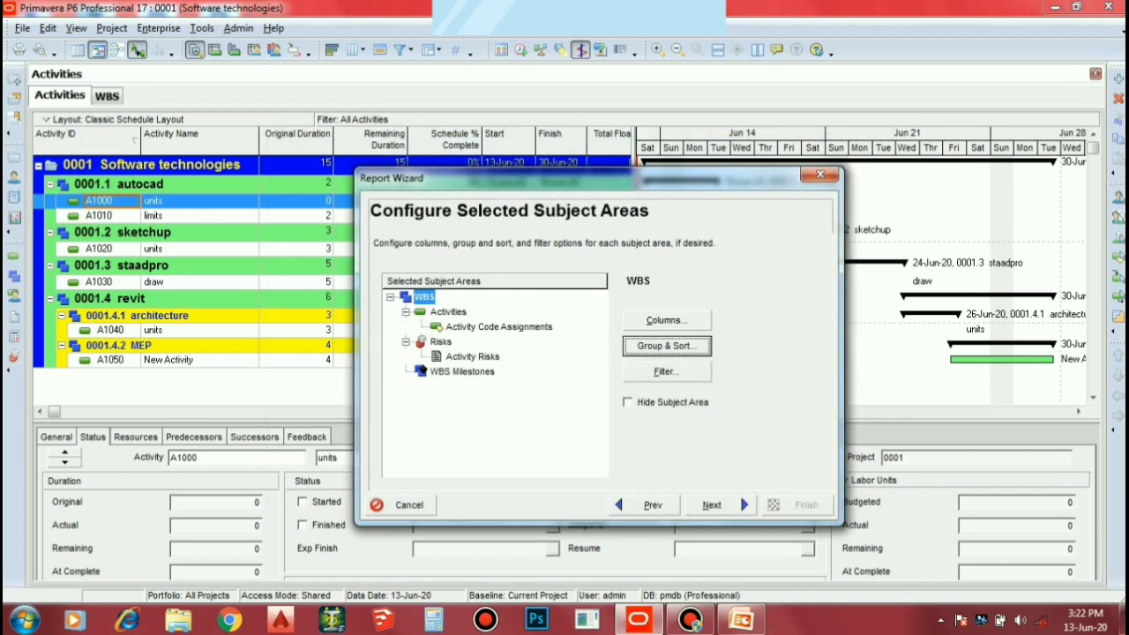
left_click(666, 371)
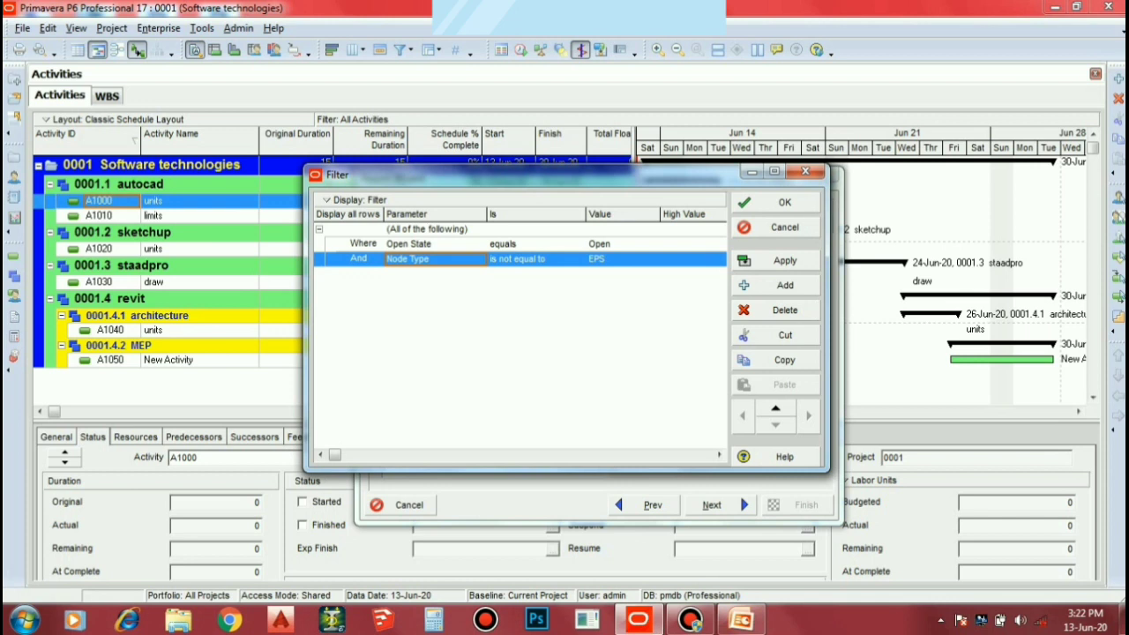
left_click(805, 171)
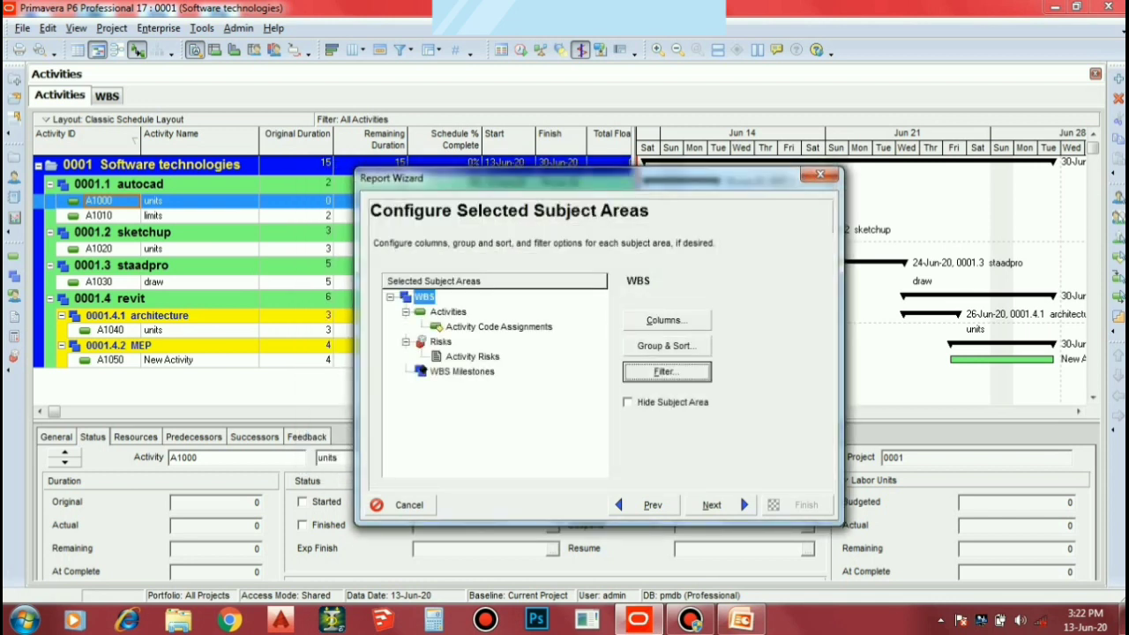
Title the report "st" and run it to a print preview.
left_click(720, 504)
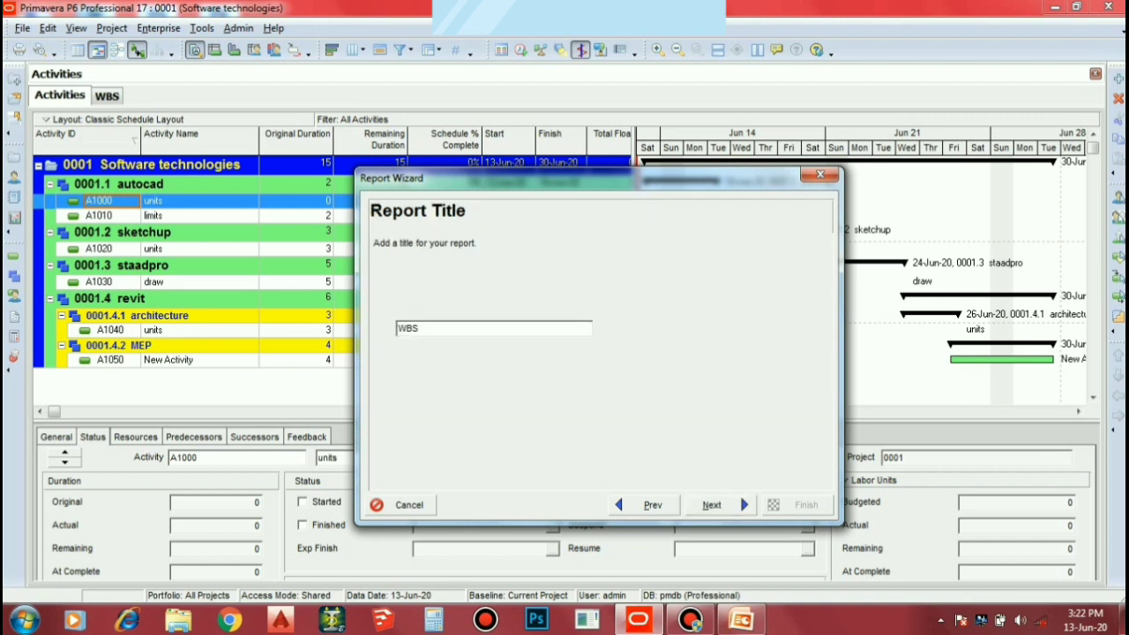
double_click(408, 328)
type("st")
key("Return")
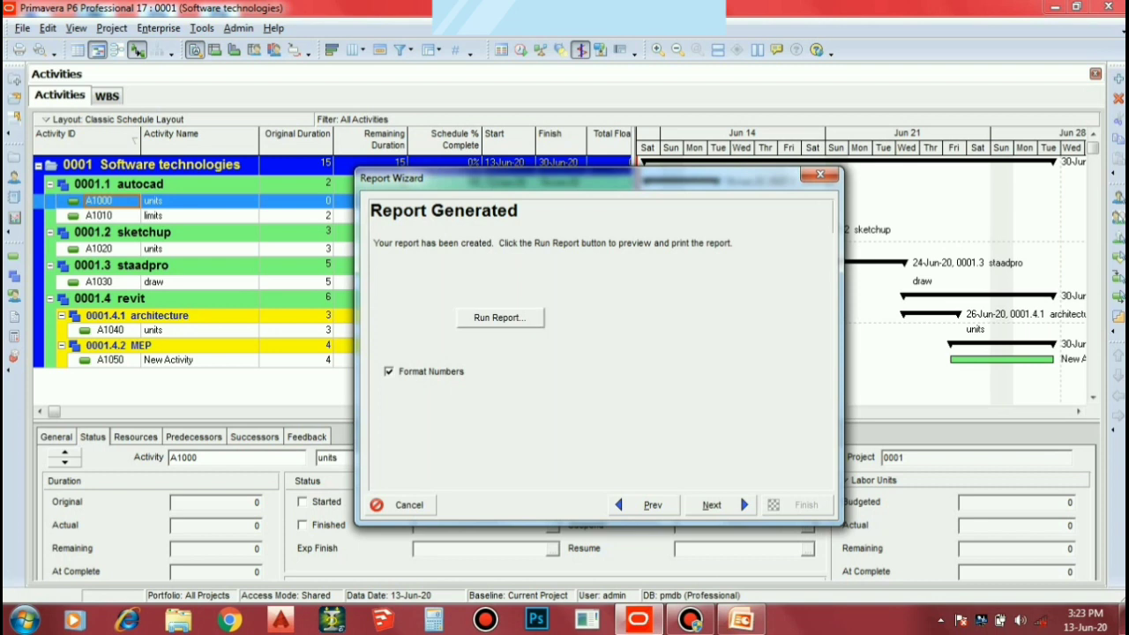
left_click(499, 318)
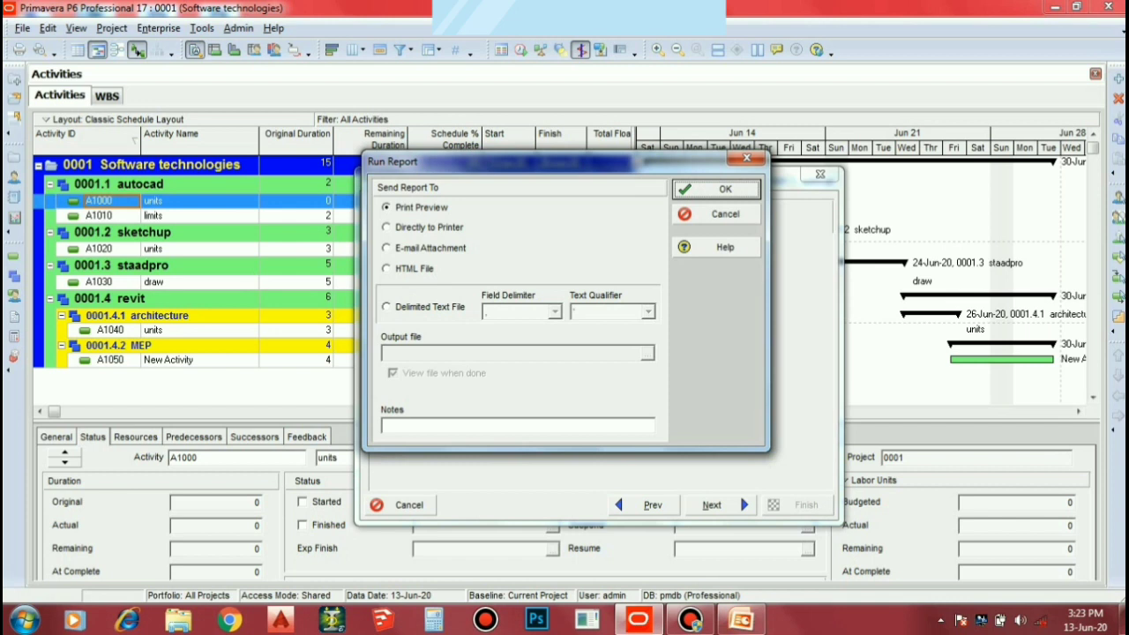
key("Return")
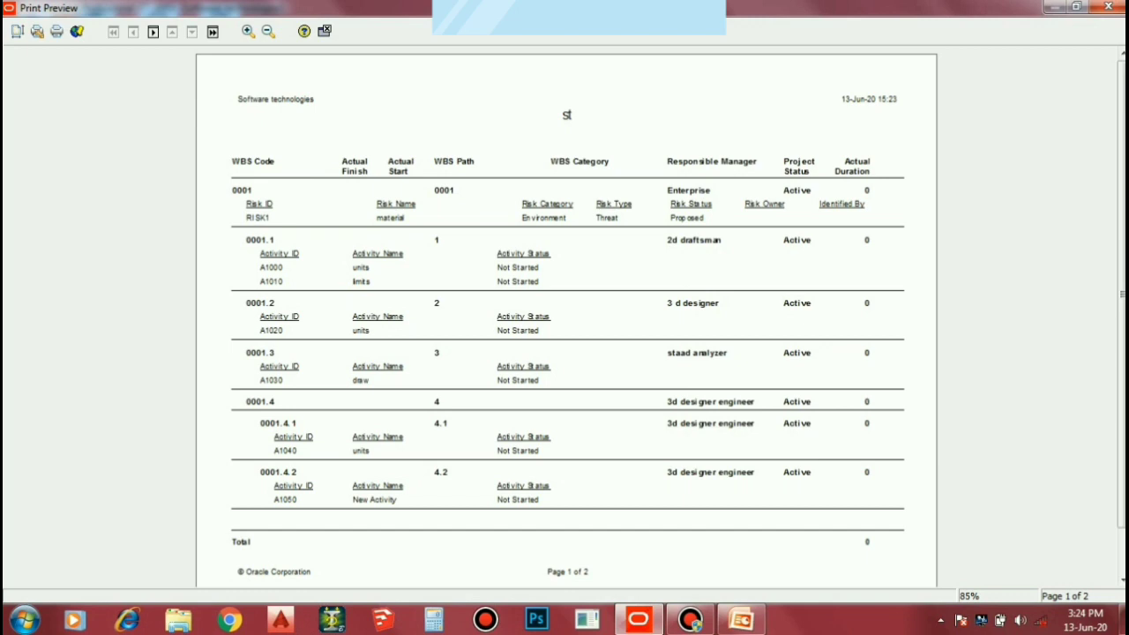
Examine both pages of the "st" report preview, including the column headings and the rows for each WBS element.
key("Page_Down")
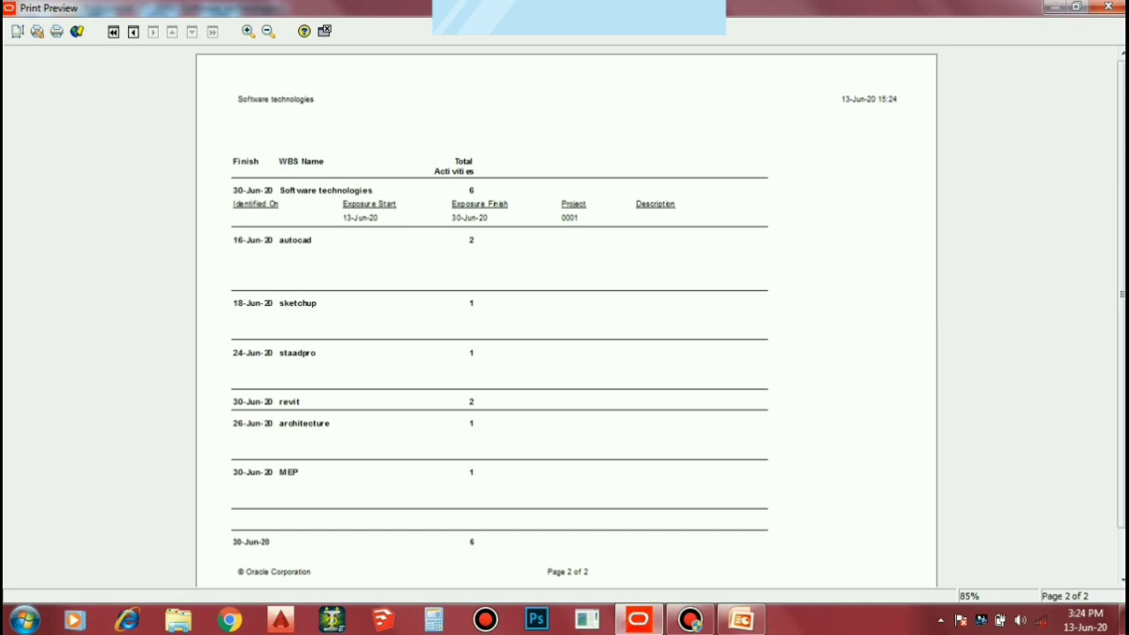
key("plus")
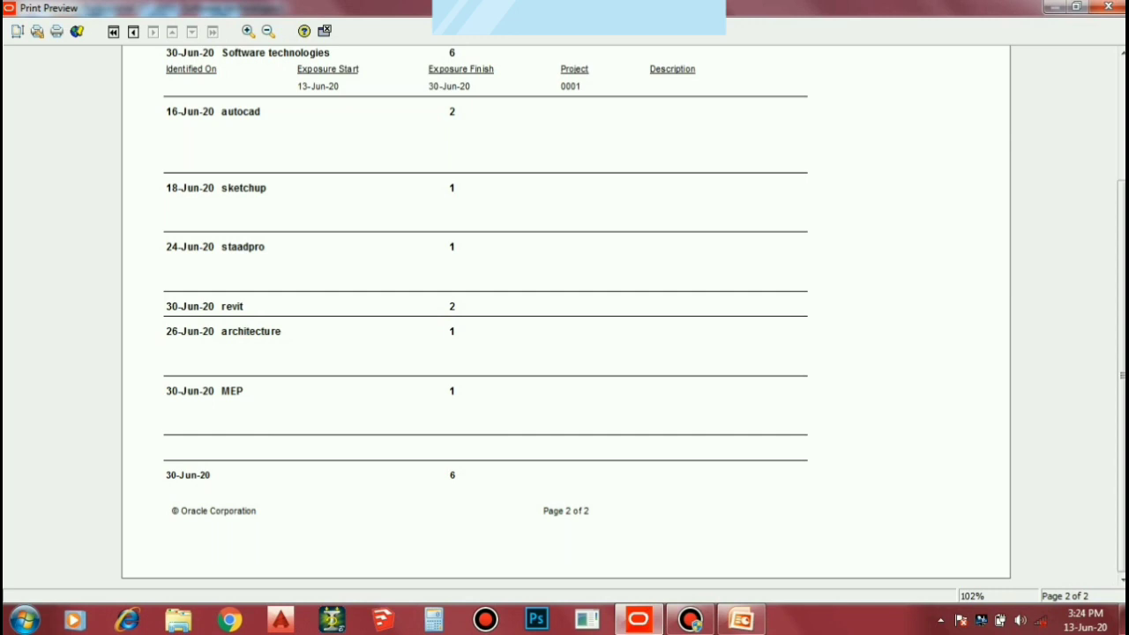
key("Page_Up")
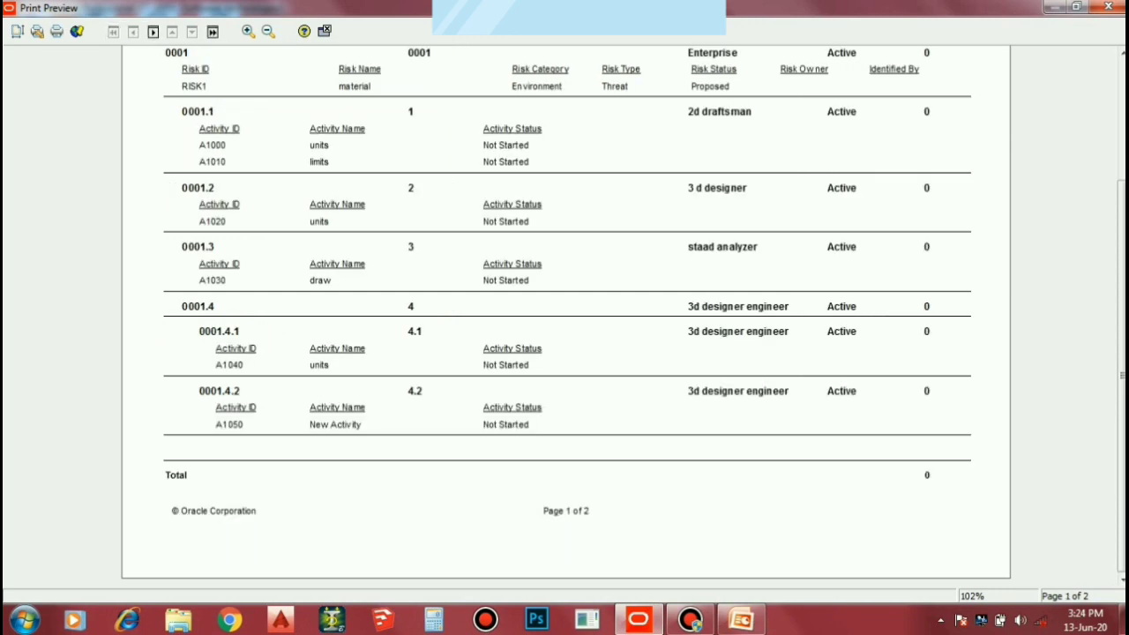
mouse_move(1120, 375)
left_mouse_down()
mouse_move(1120, 278)
mouse_move(1121, 375)
left_mouse_up()
left_click(212, 31)
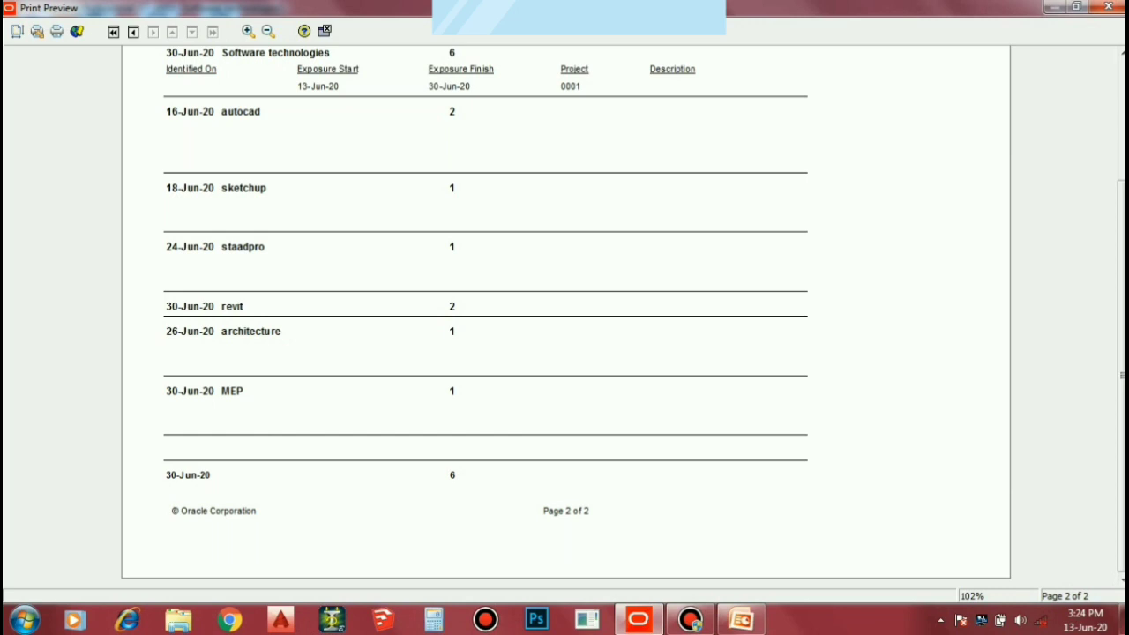
key("Page_Up")
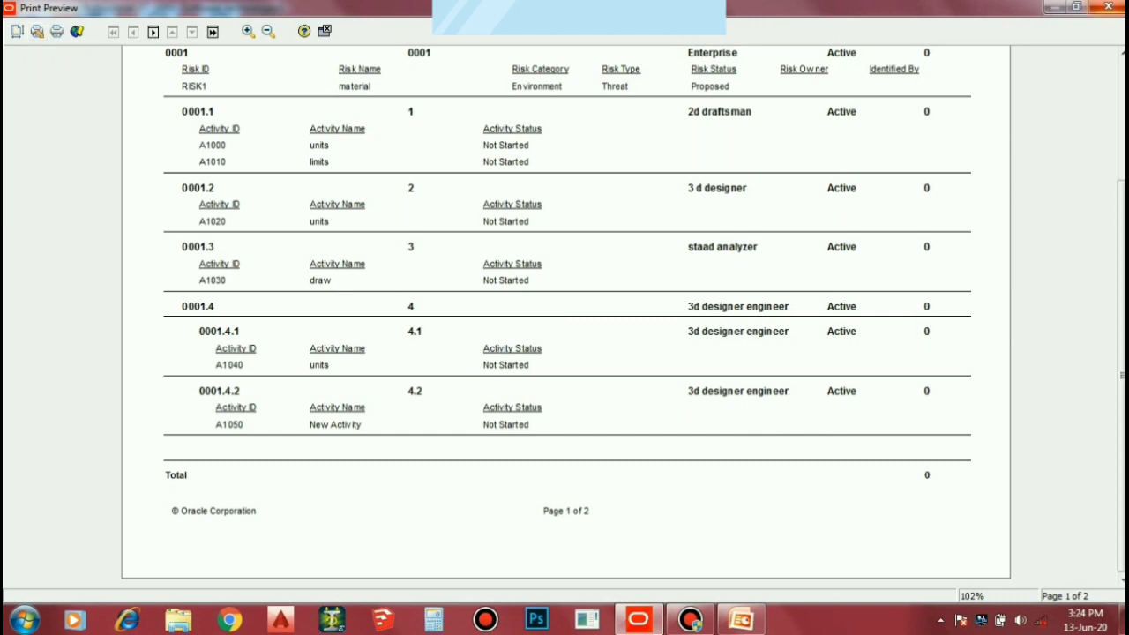
scroll(564, 318, "up", 4)
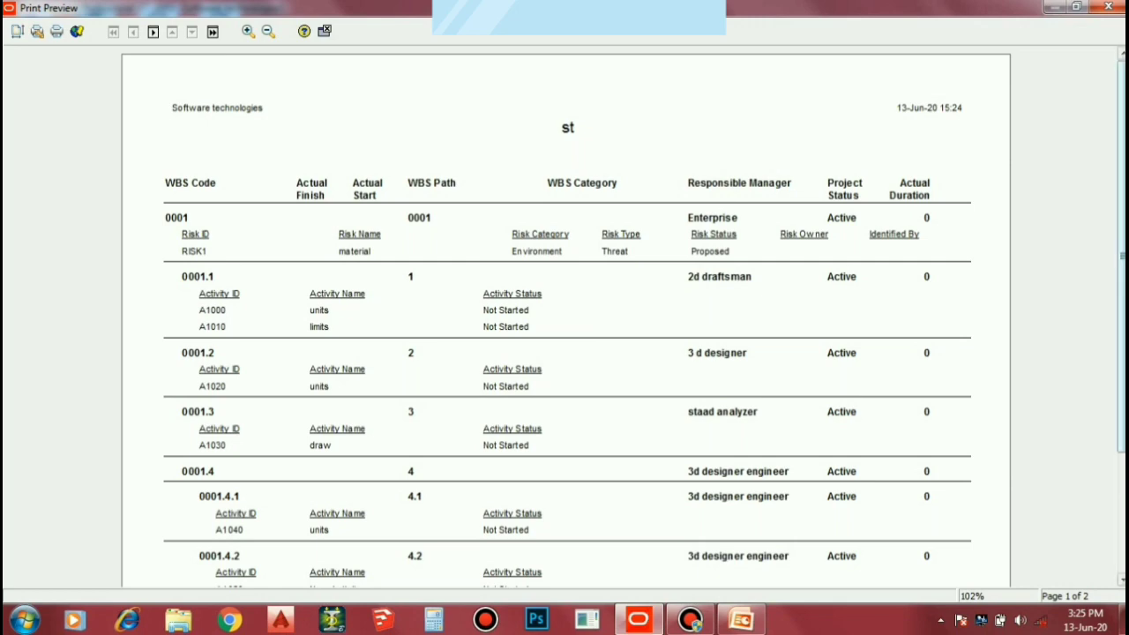
Close the print preview of the "st" report and exit the Report Wizard without saving it.
left_click(1107, 7)
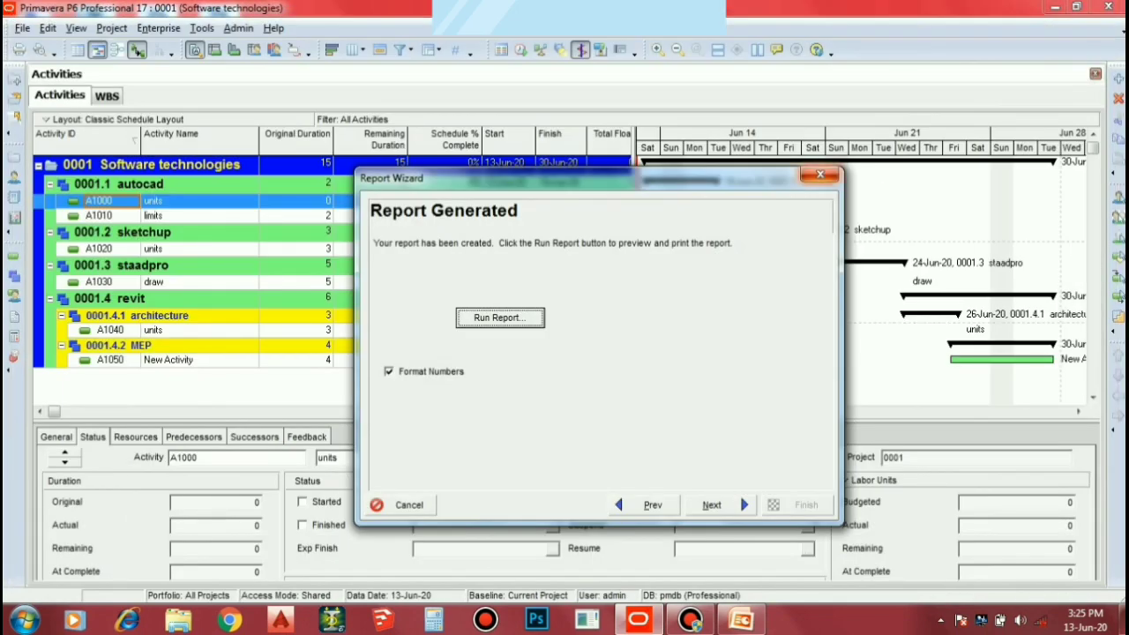
left_click(819, 174)
key("Return")
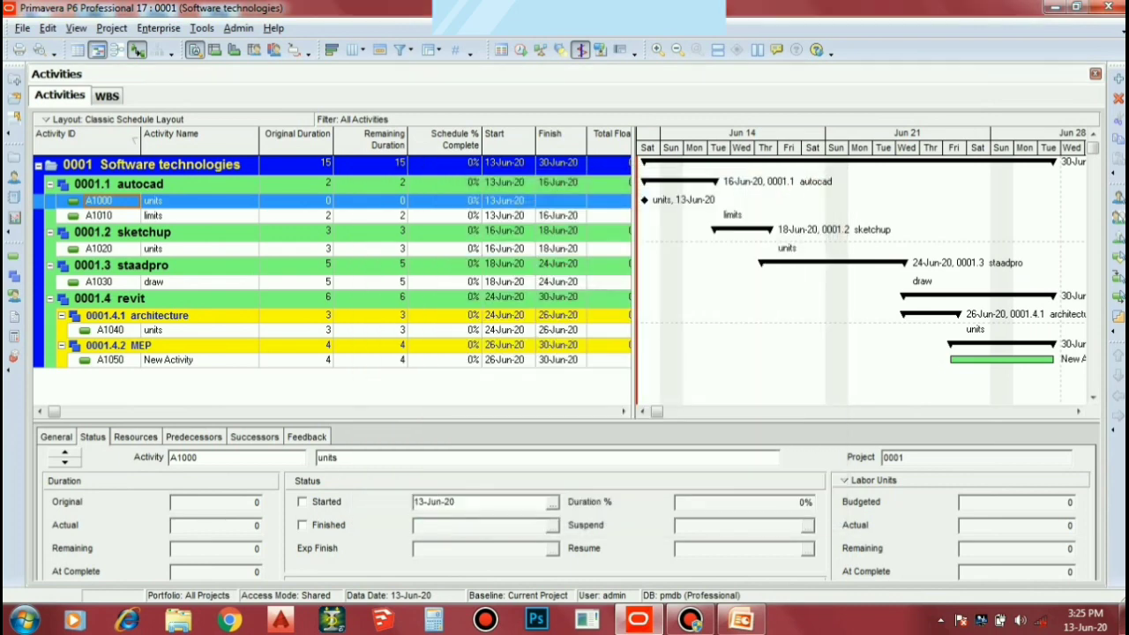
Start another wizard report based on the current screen, with Activities as its subject area.
left_click(202, 27)
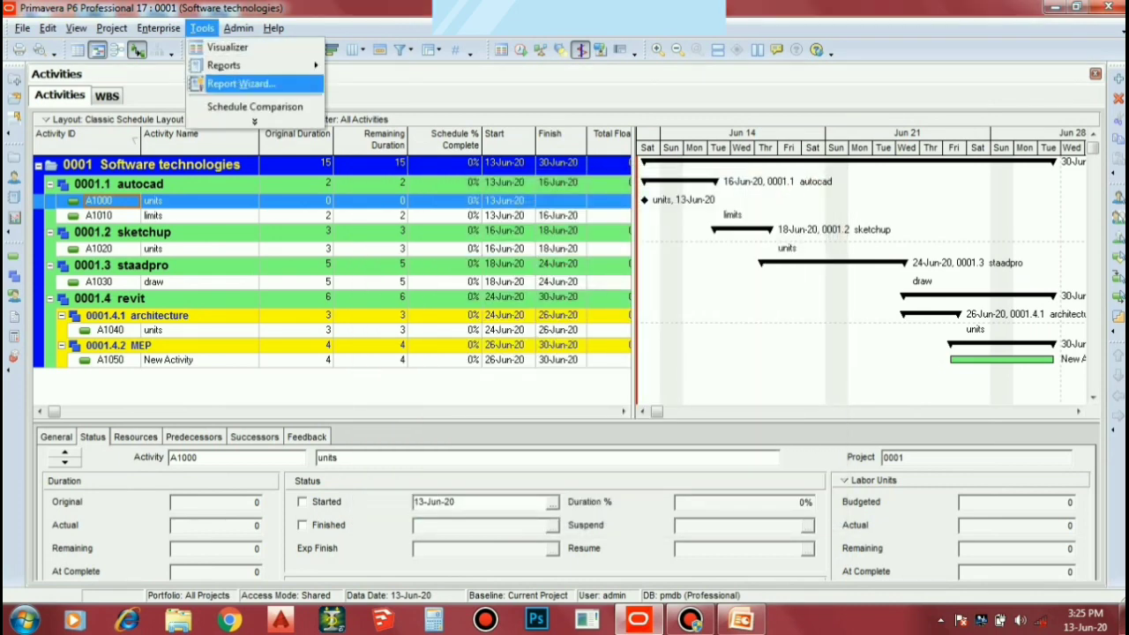
left_click(241, 83)
left_click(395, 363)
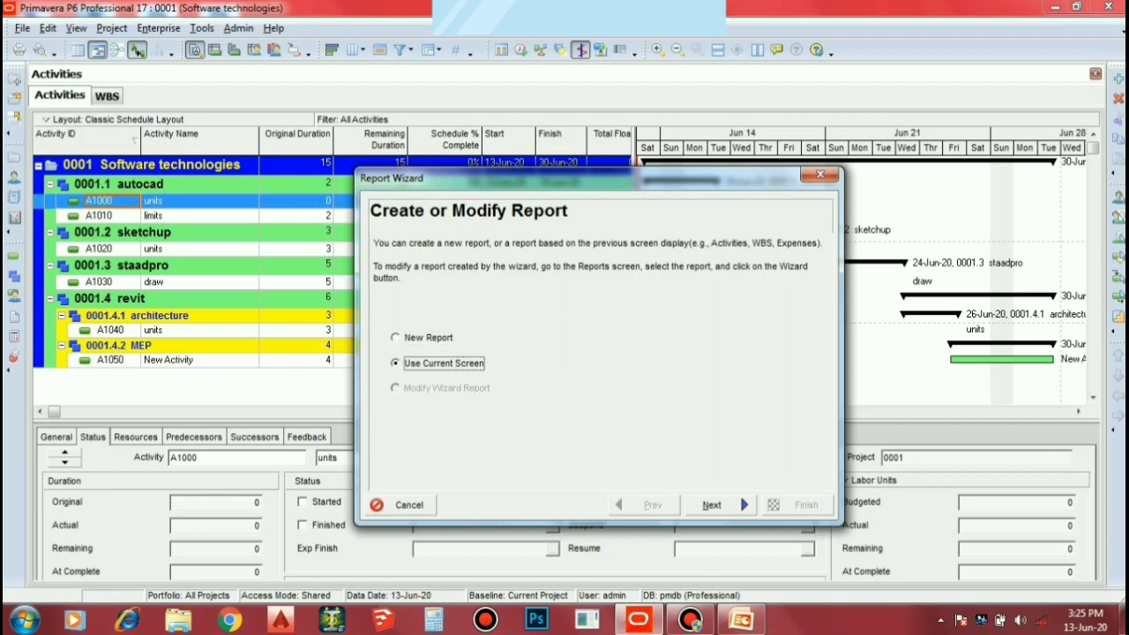
left_click(711, 505)
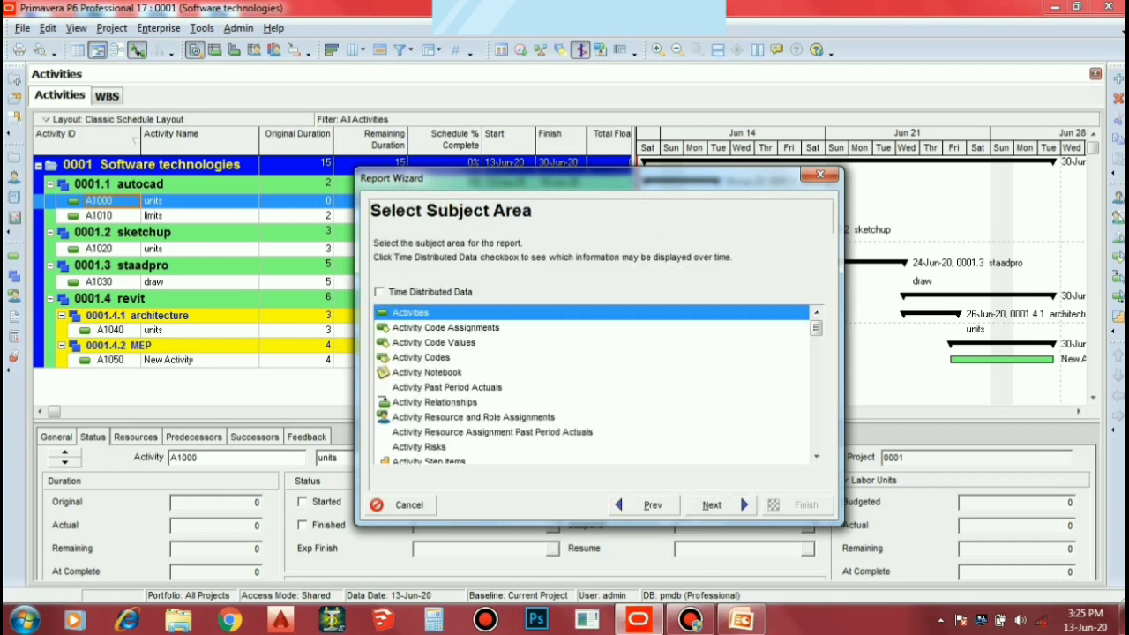
left_click(712, 504)
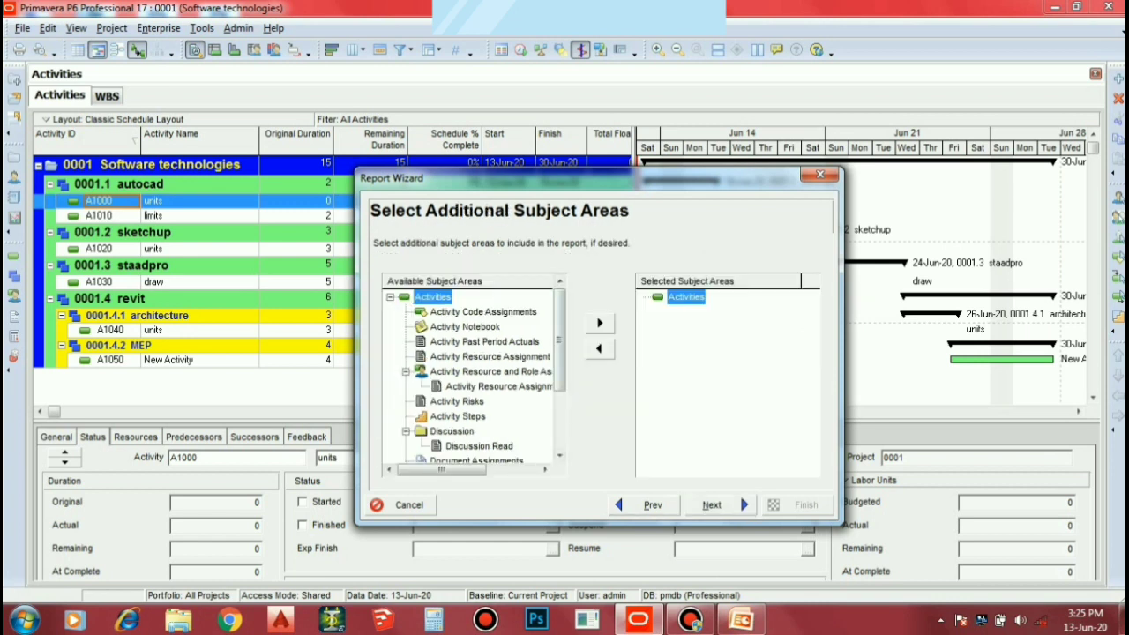
Include Activity Code Assignments and Activity Steps as additional subject areas of the Activities report.
left_click(483, 311)
left_click(599, 323)
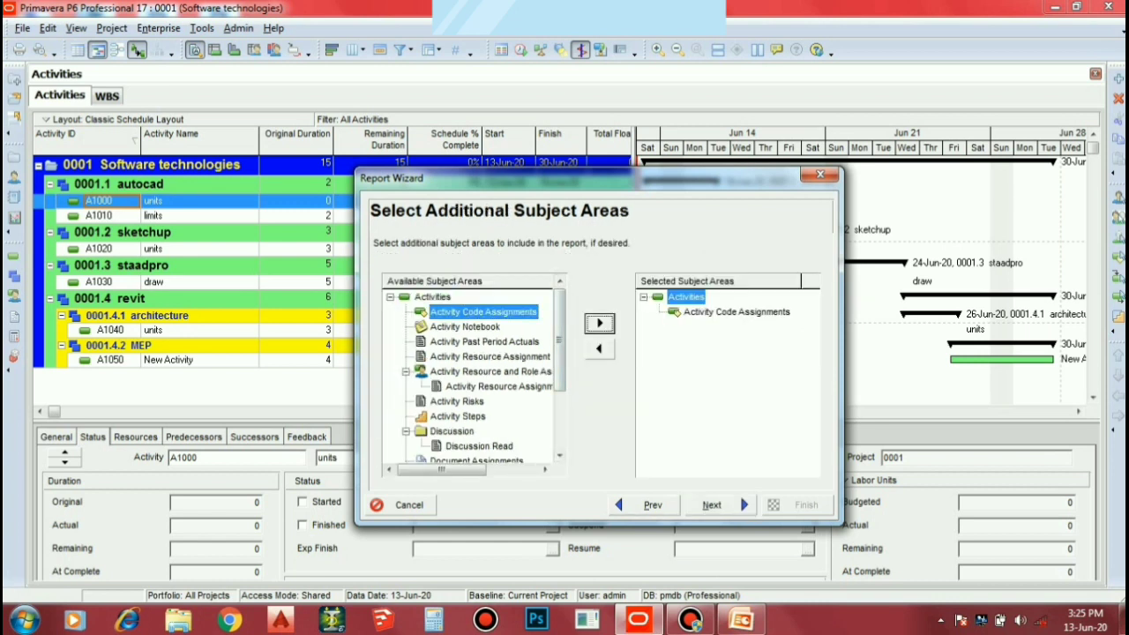
left_click(457, 417)
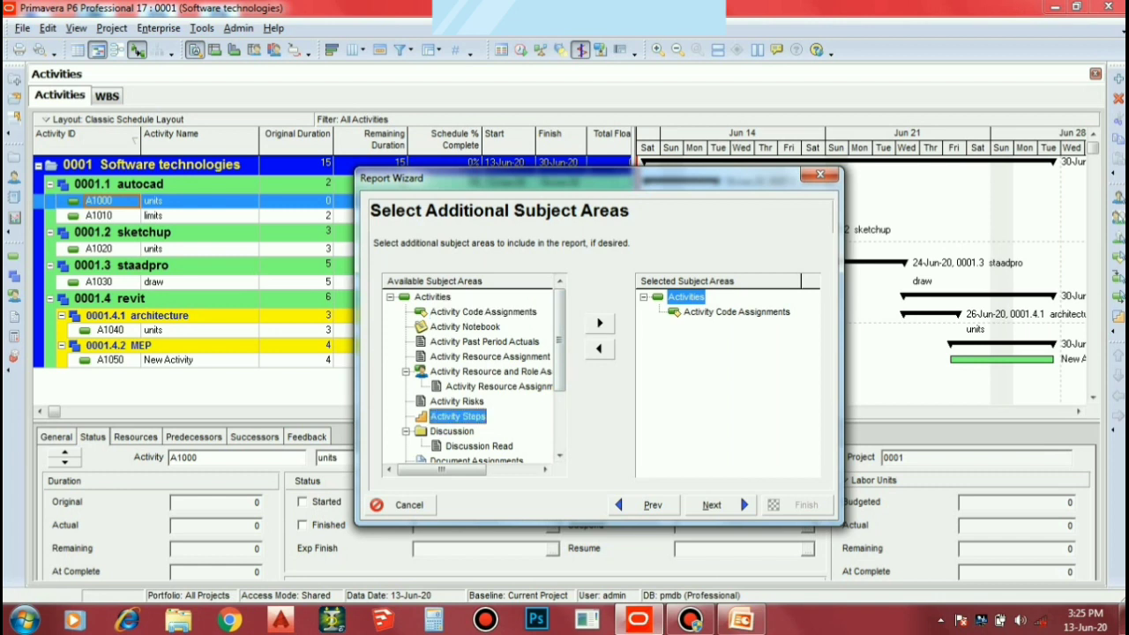
left_click(599, 323)
left_click(712, 505)
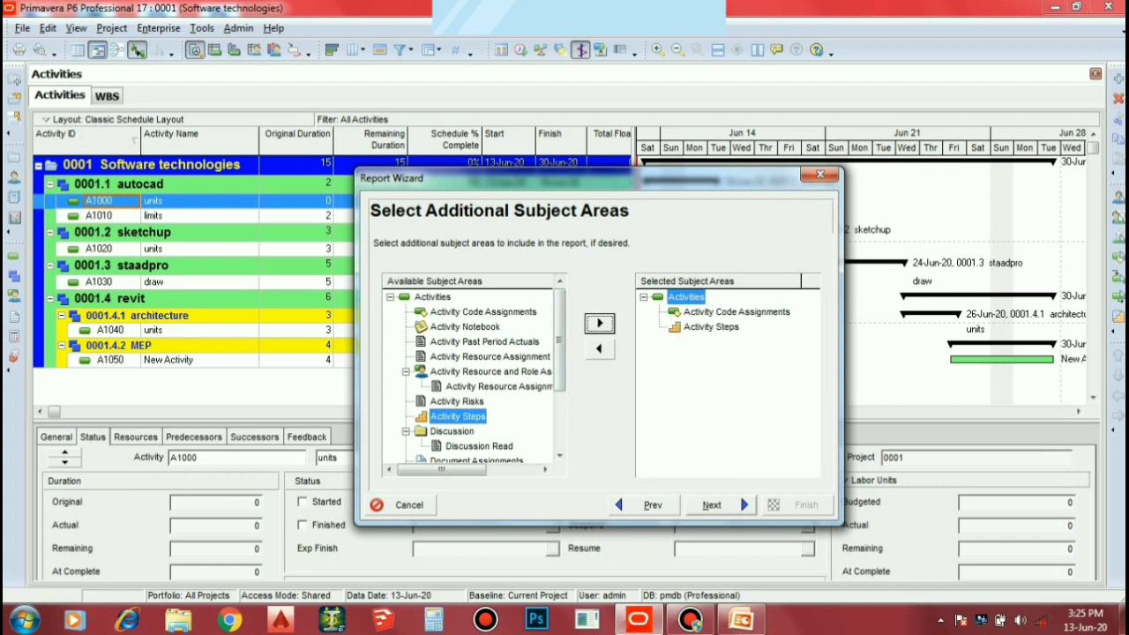
Keep the report title Activities, run the report to a print preview and look through its pages.
left_click(712, 505)
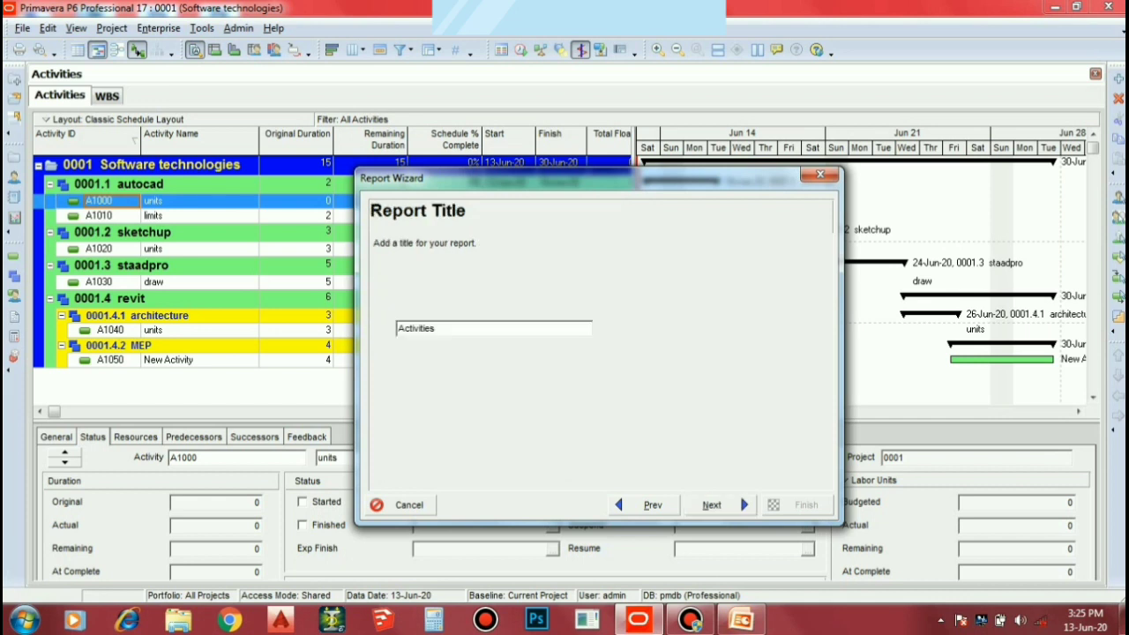
left_click(712, 505)
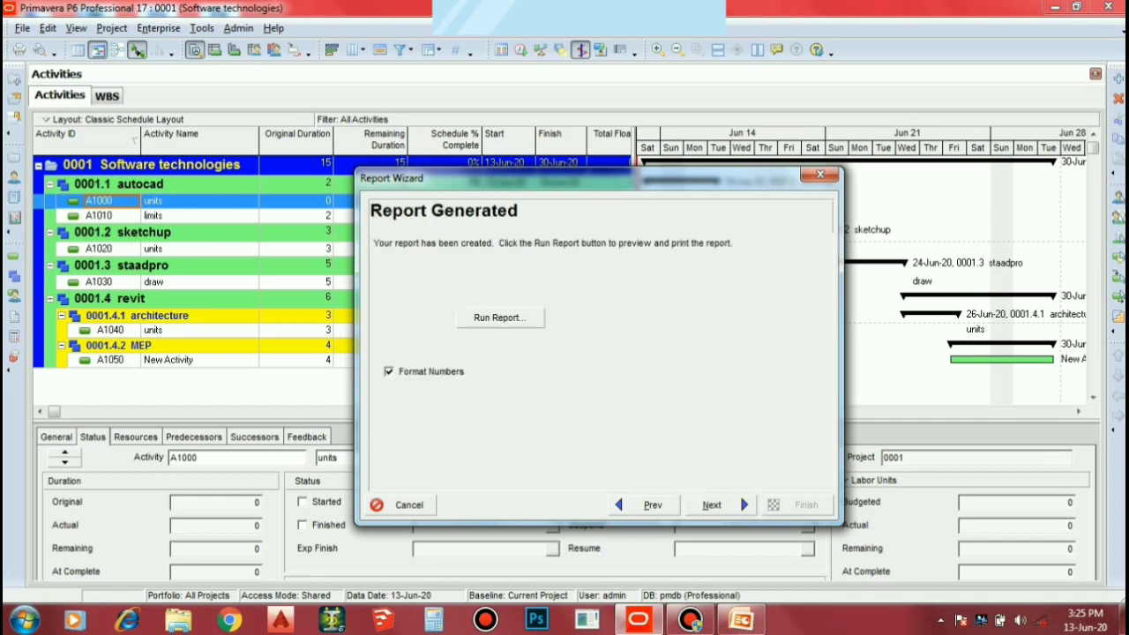
left_click(500, 317)
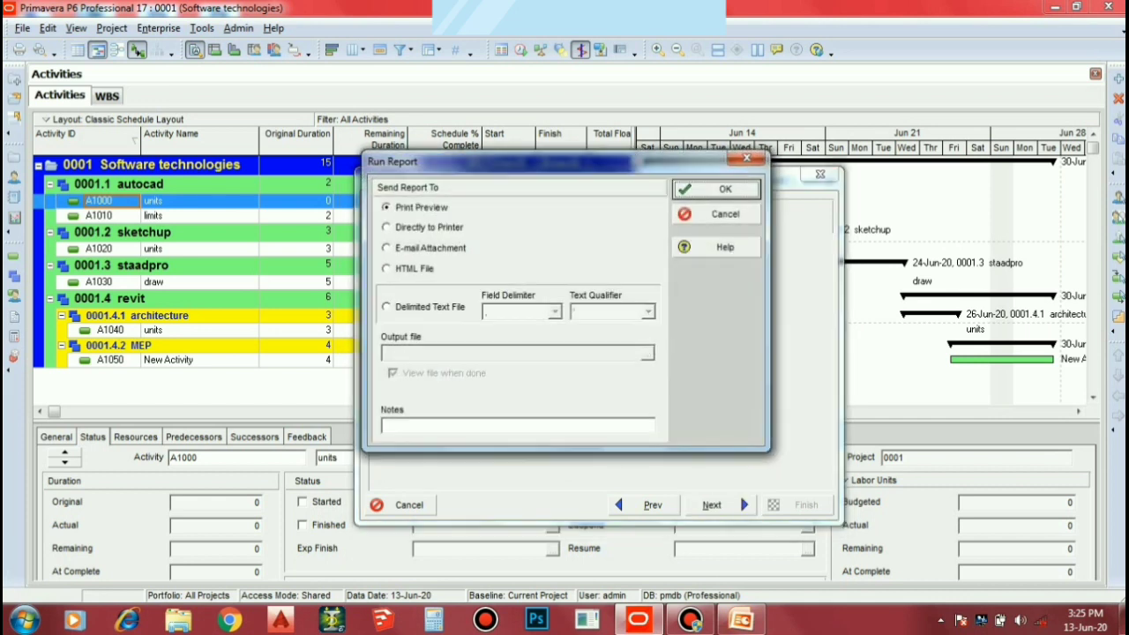
left_click(717, 189)
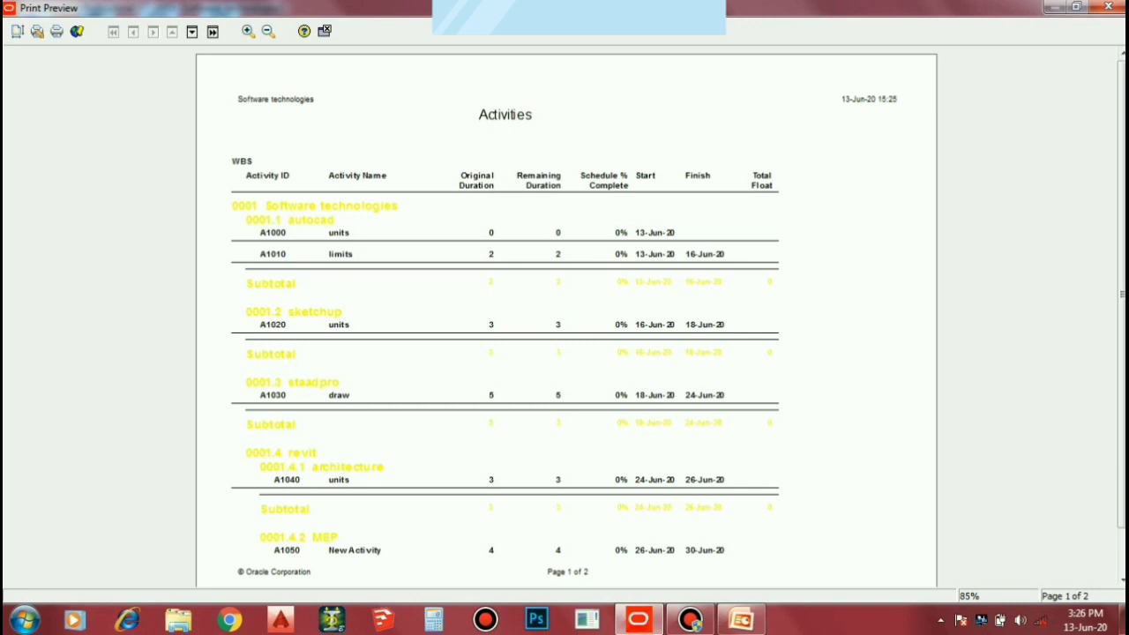
left_click(212, 32)
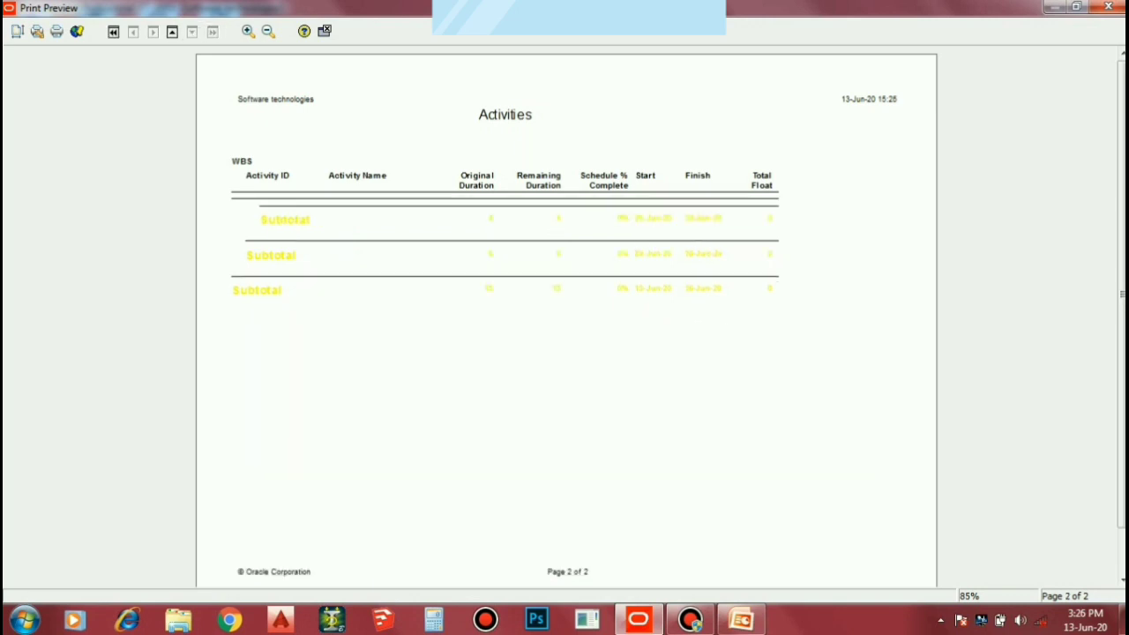
left_click(112, 32)
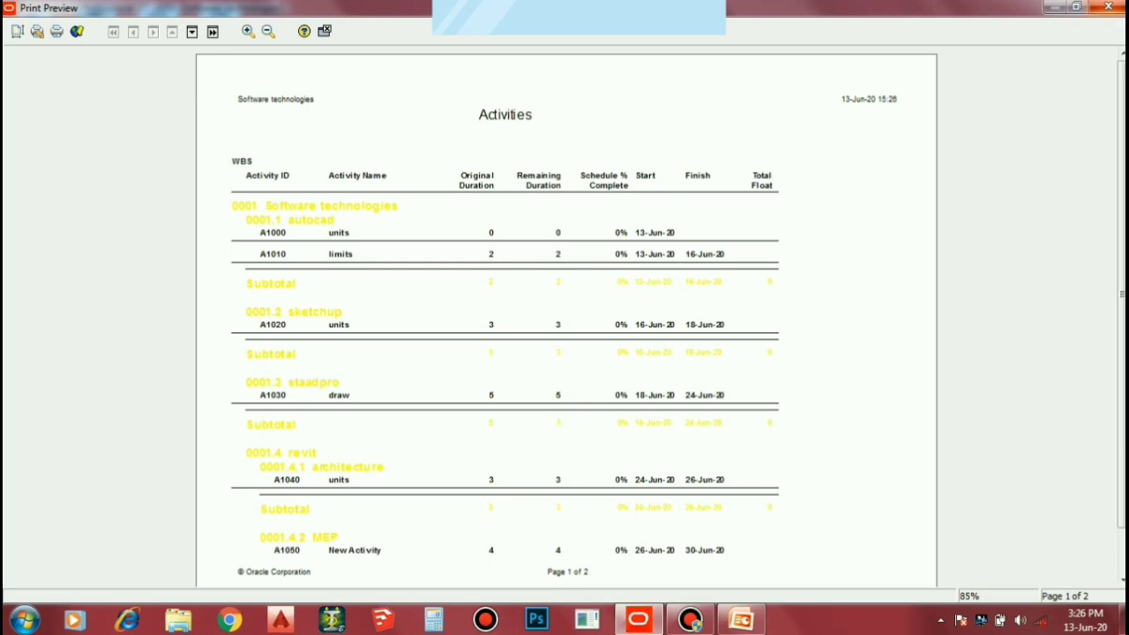
Close the Activities report preview and cancel the Report Wizard, discarding the report.
left_click(1108, 7)
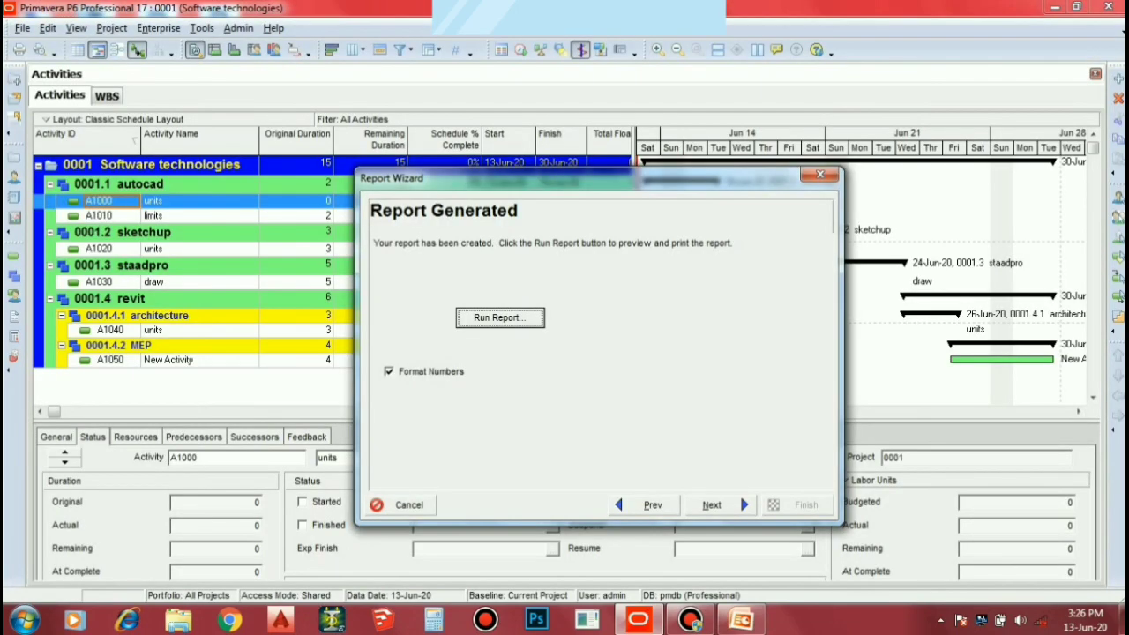
left_click(820, 174)
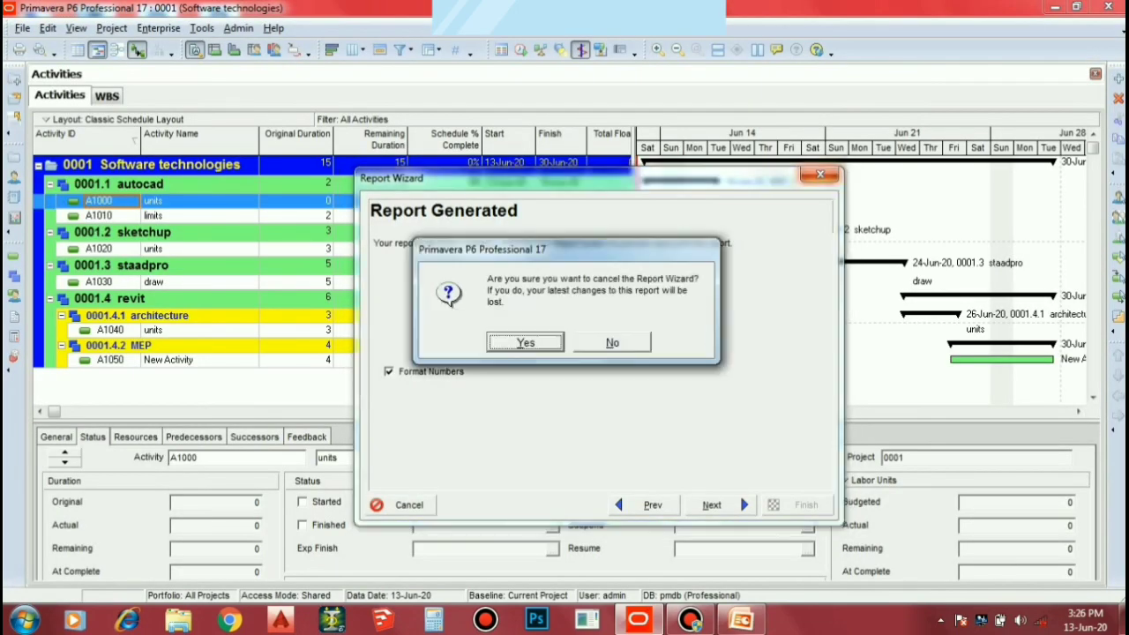
key("Return")
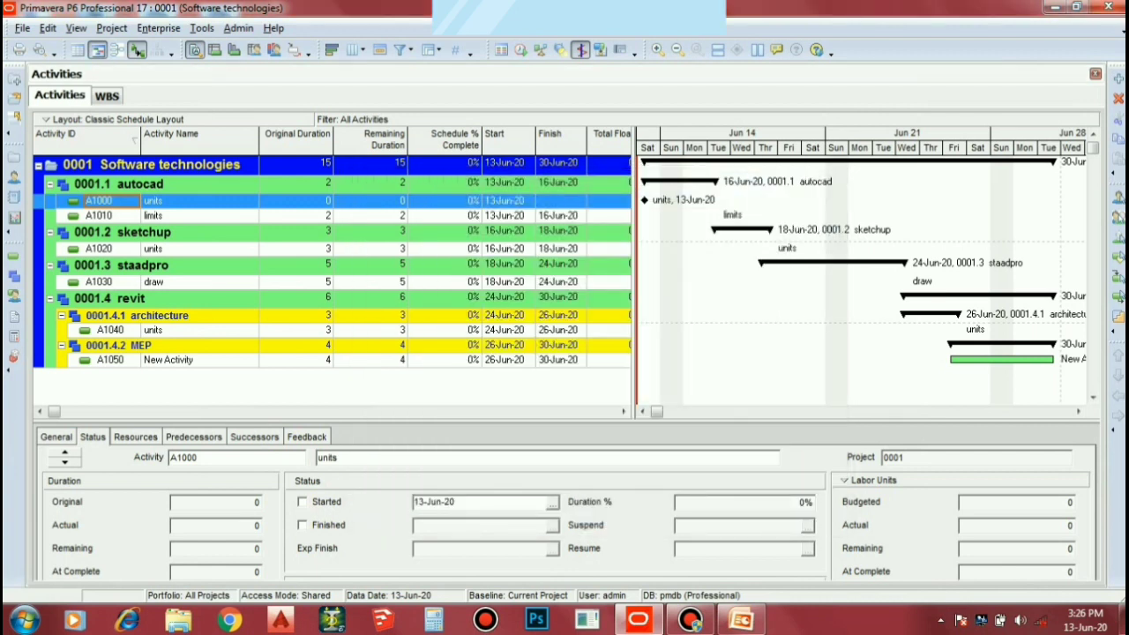